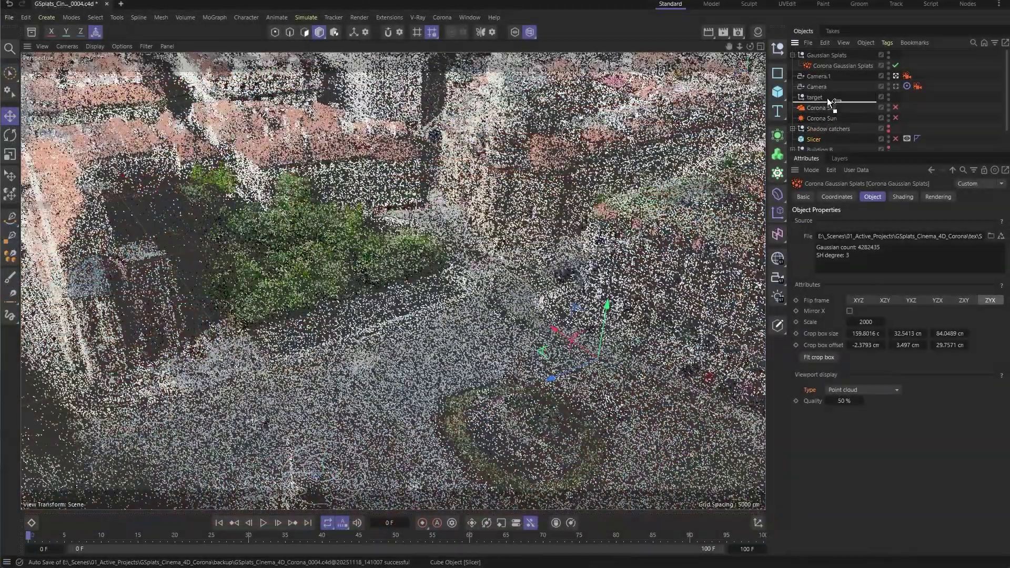
{"action": "left_click_drag", "start_coordinate": [837, 87], "coordinate": [832, 52]}
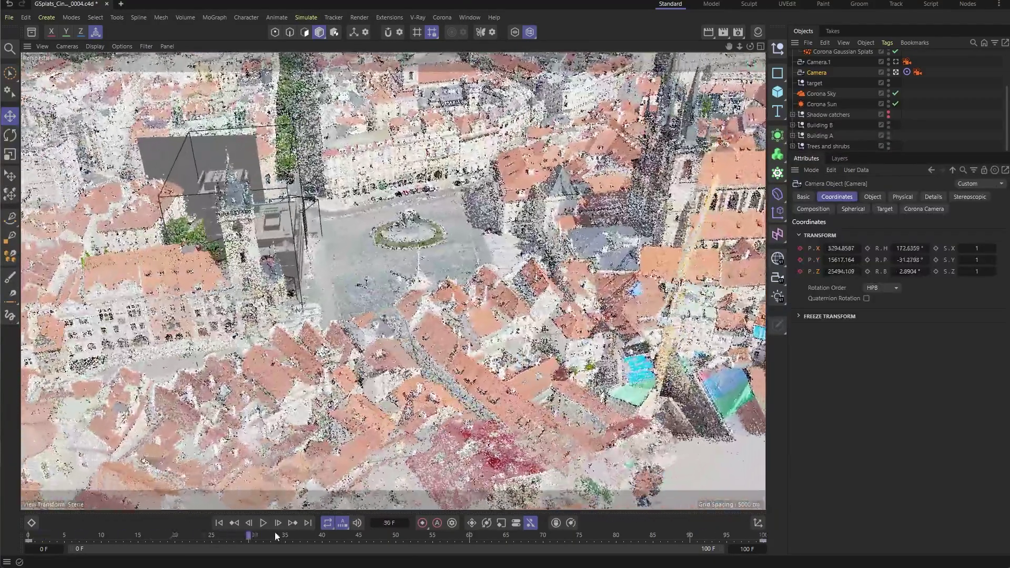
{"action": "left_click_drag", "start_coordinate": [276, 536], "coordinate": [675, 543]}
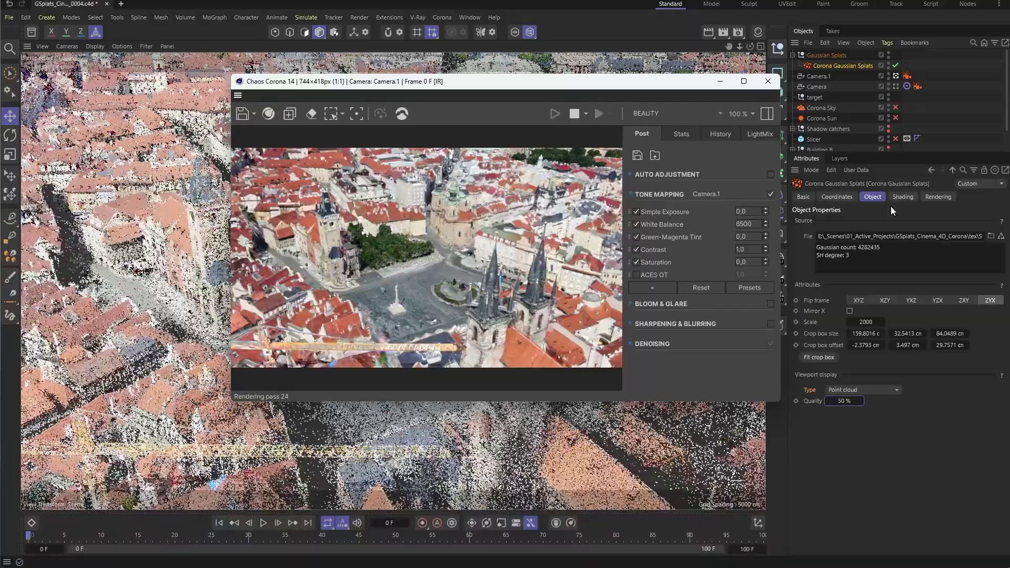
{"action": "left_click", "coordinate": [902, 197]}
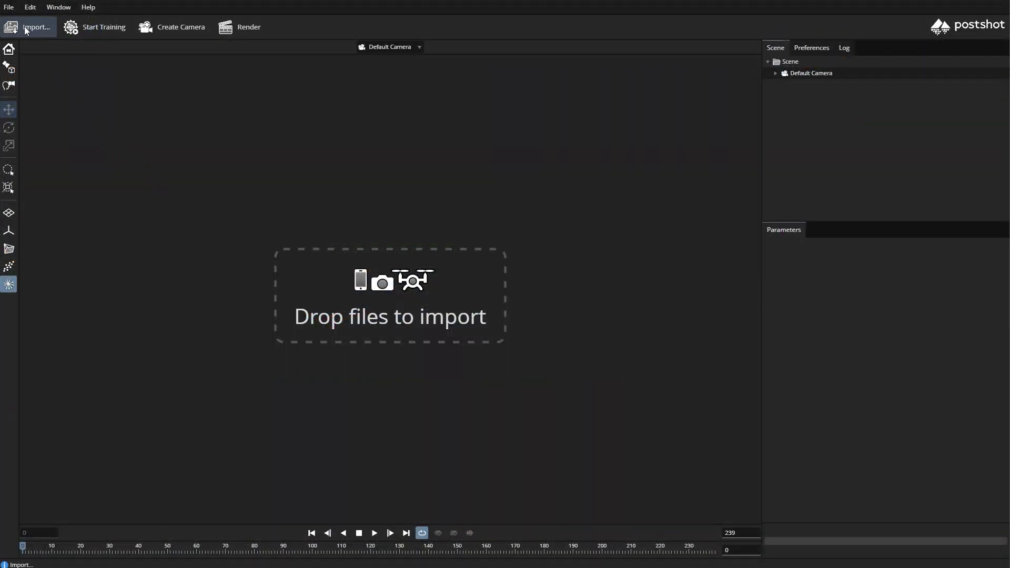
Step: In Postshot, import all PNG frames of the test sequence, starting with test0000.png, from the test folder
{"action": "left_click", "coordinate": [24, 26]}
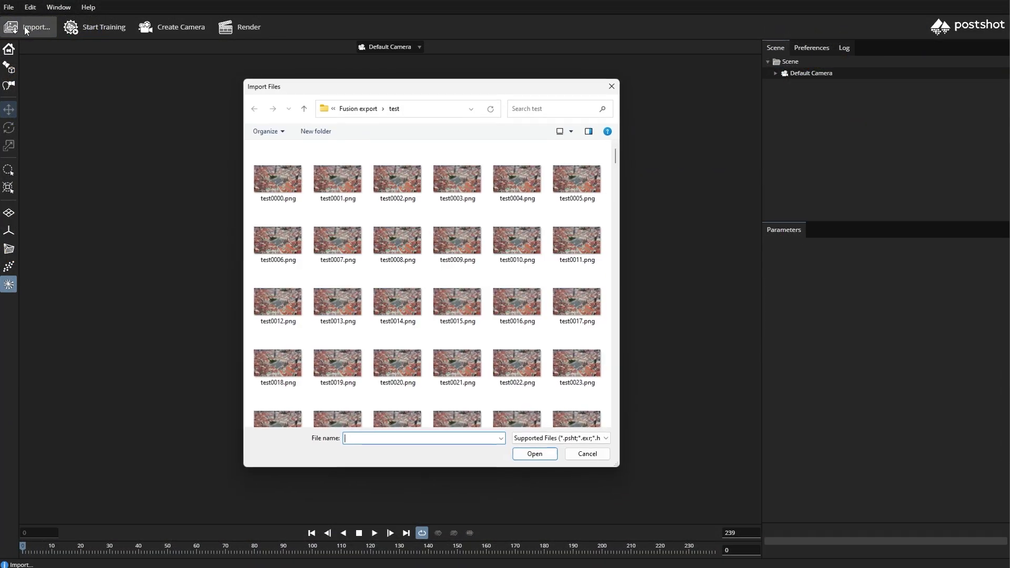
{"action": "left_click", "coordinate": [269, 181]}
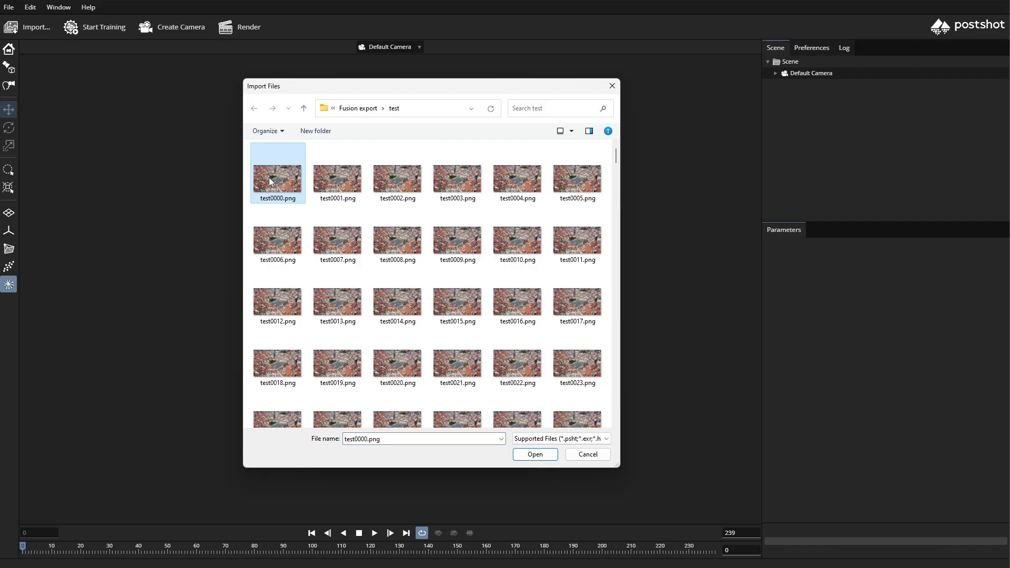
{"action": "key", "text": "ctrl+a"}
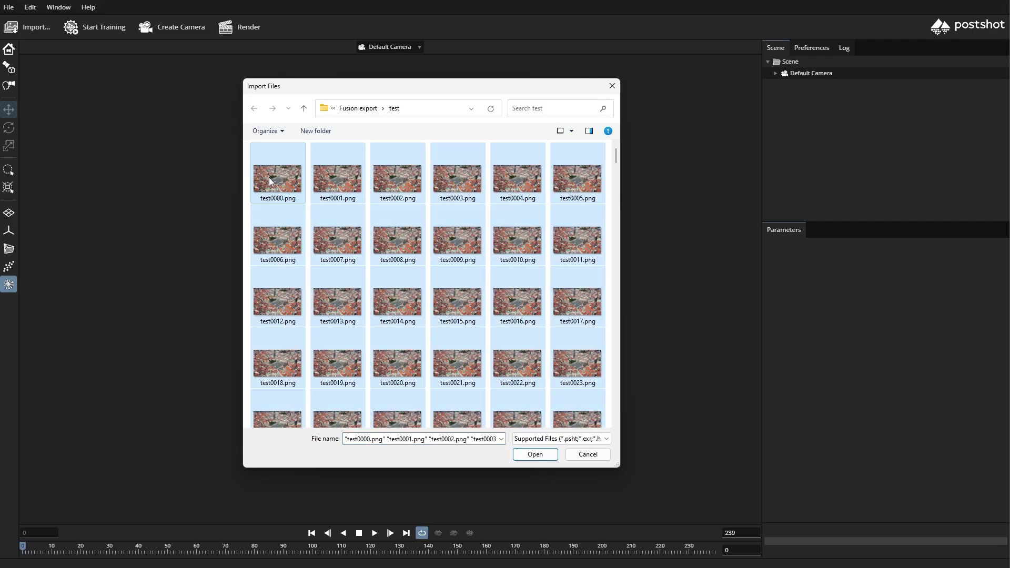
{"action": "left_click", "coordinate": [532, 453]}
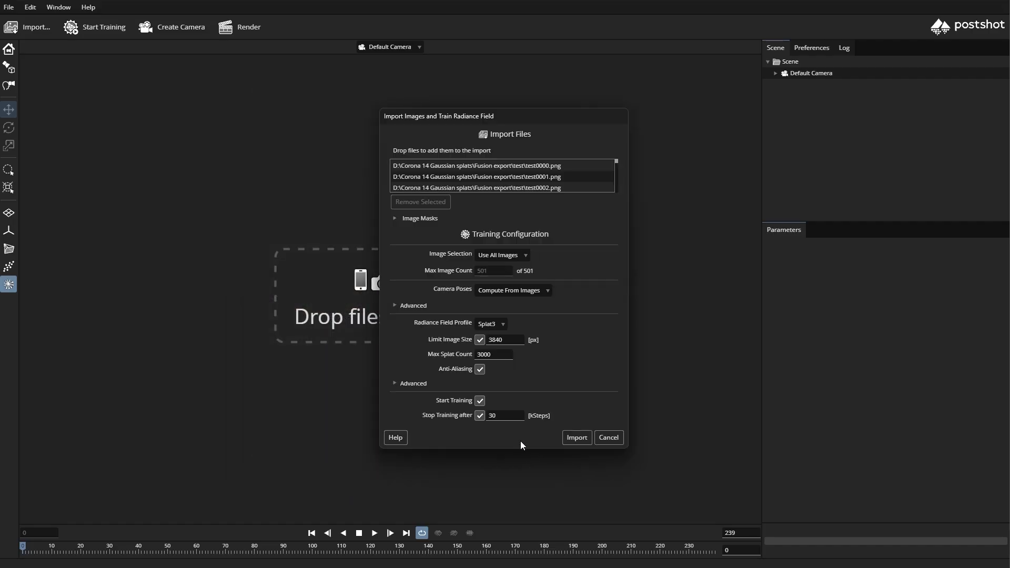
Step: Set the image selection to Use Best Images with a maximum image count of 150
{"action": "left_click", "coordinate": [514, 255]}
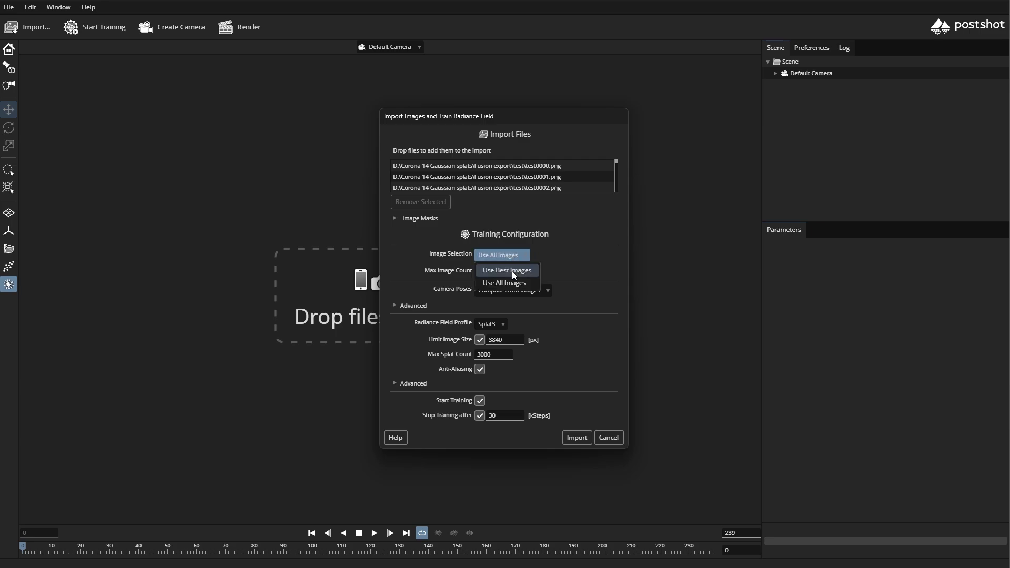
{"action": "left_click", "coordinate": [512, 270]}
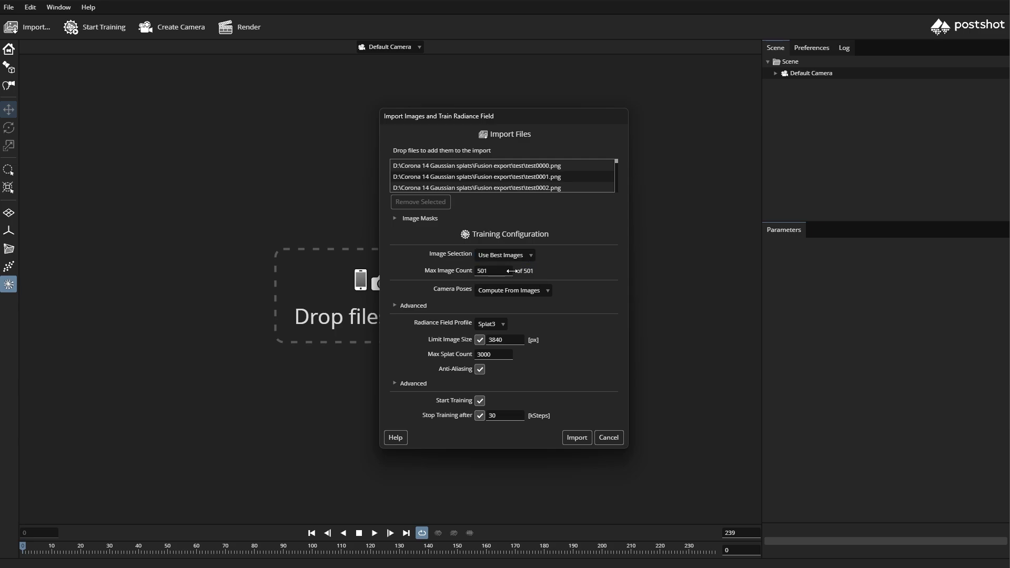
{"action": "double_click", "coordinate": [489, 273]}
{"action": "type", "text": "150"}
Step: Change the maximum splat count, set training to stop after 50 kSteps, and run the import
{"action": "double_click", "coordinate": [477, 354]}
{"action": "type", "text": "50"}
{"action": "double_click", "coordinate": [510, 417]}
{"action": "type", "text": "50"}
{"action": "left_click", "coordinate": [576, 437]}
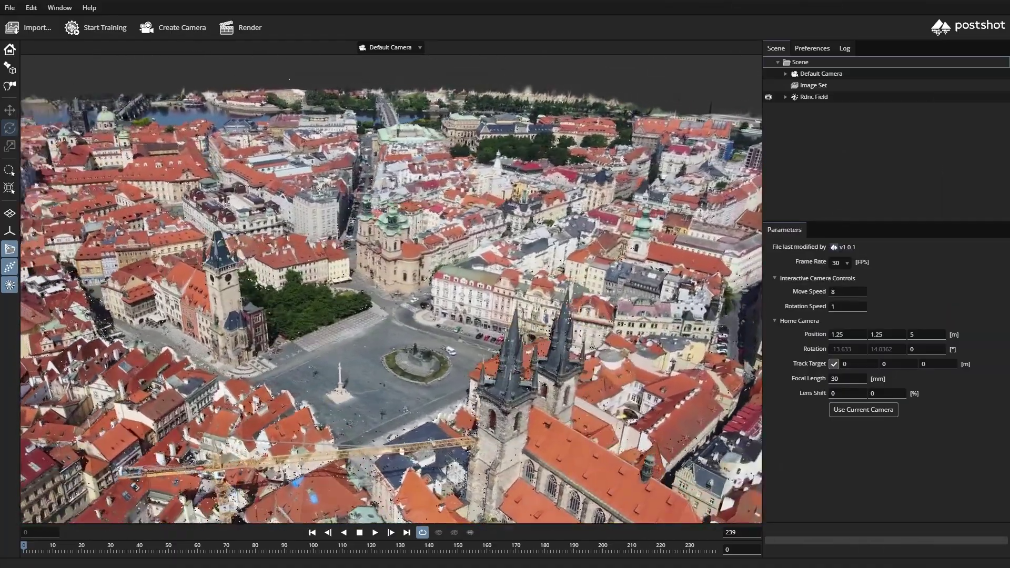
Step: Export the trained scene's radiance field
{"action": "left_click", "coordinate": [9, 7]}
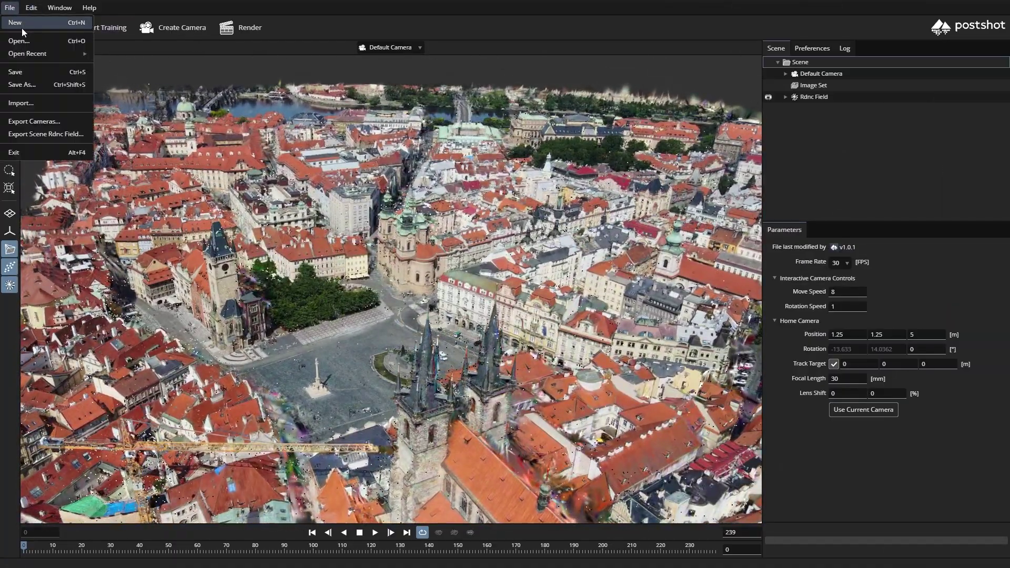
{"action": "left_click", "coordinate": [48, 133]}
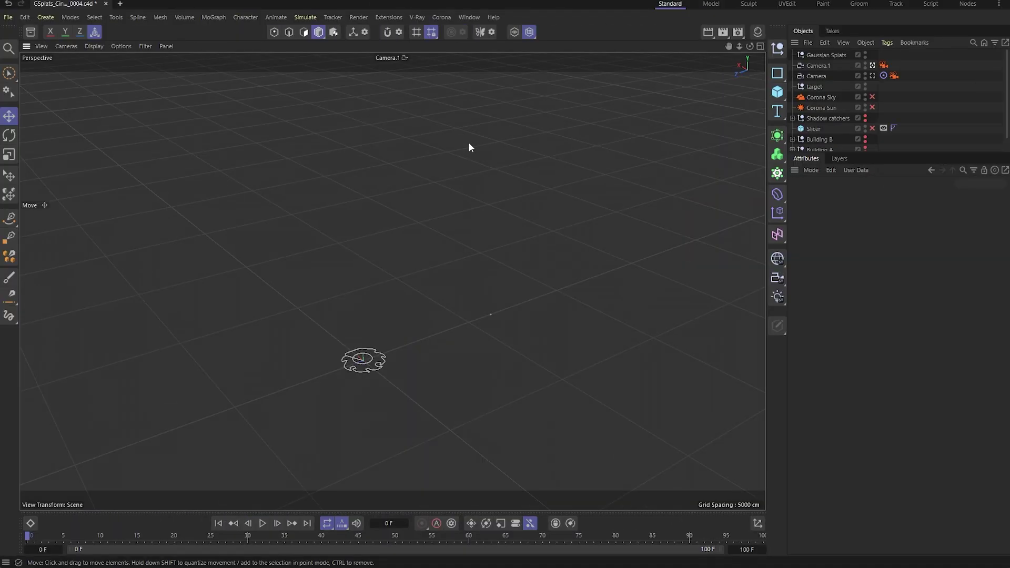
Step: In Cinema 4D, add a Corona Gaussian Splats object and load Stare Mesto_002.ply as its source file
{"action": "left_click", "coordinate": [442, 17]}
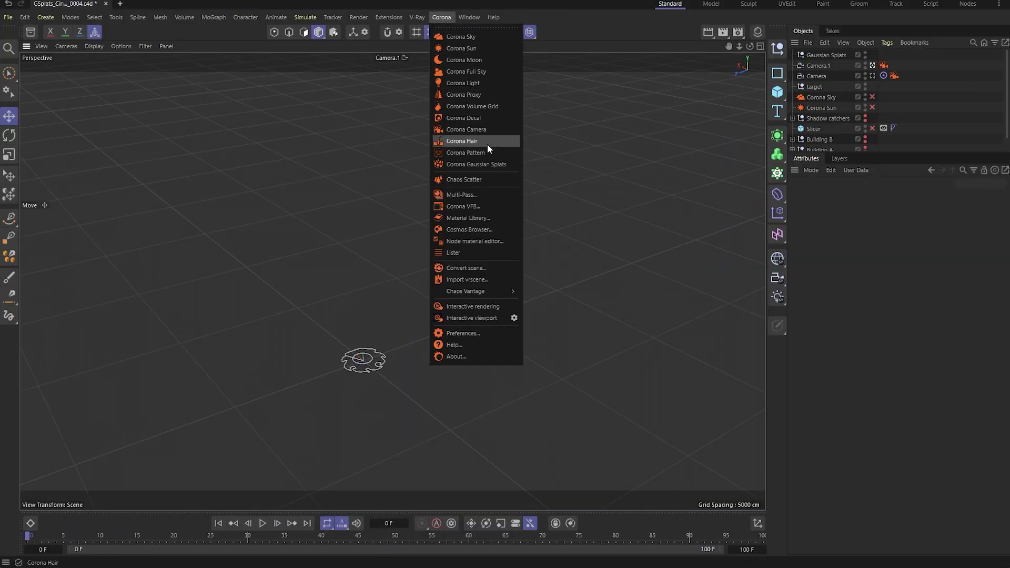
{"action": "left_click", "coordinate": [489, 166]}
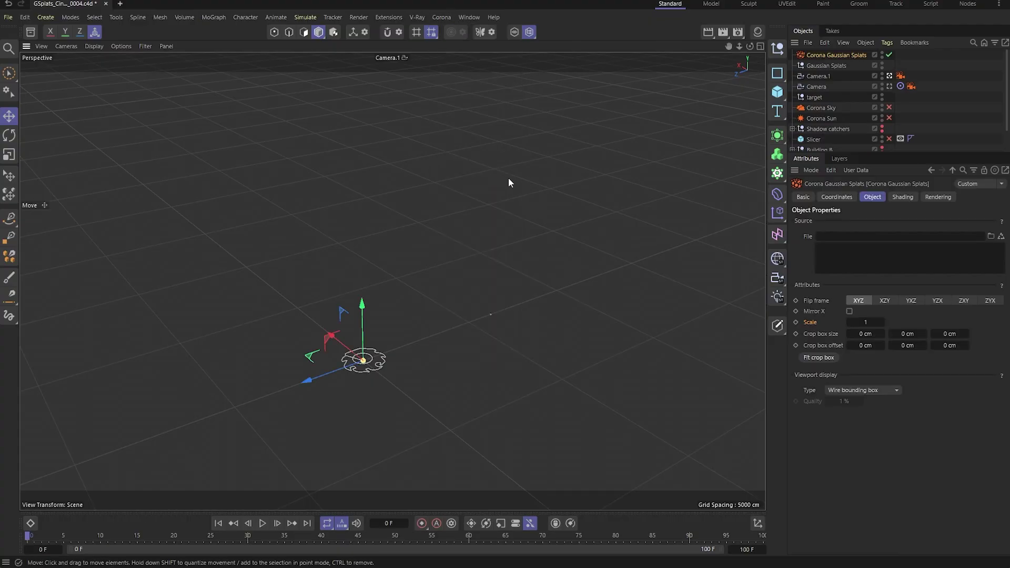
{"action": "left_click", "coordinate": [991, 237]}
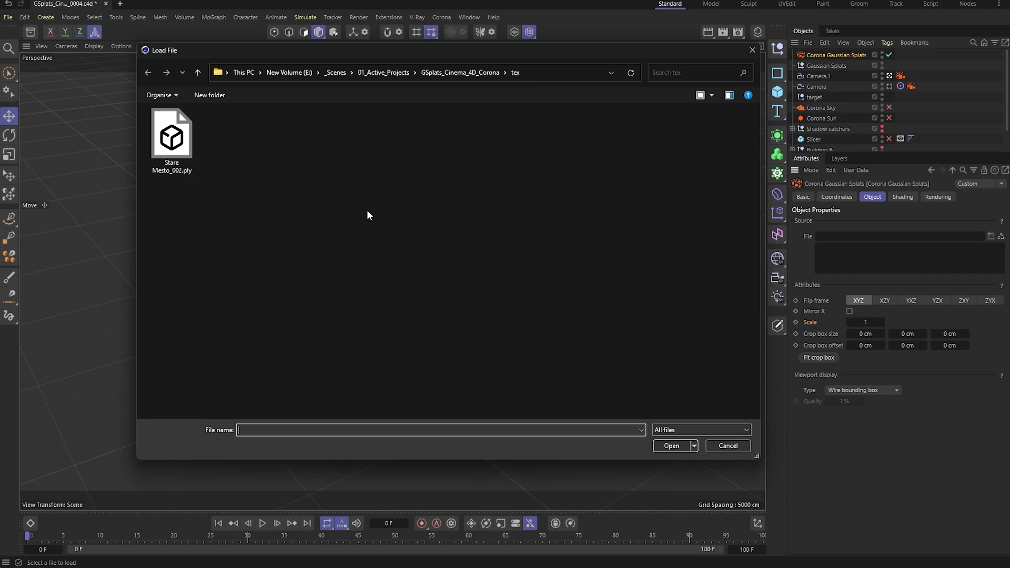
{"action": "double_click", "coordinate": [172, 138]}
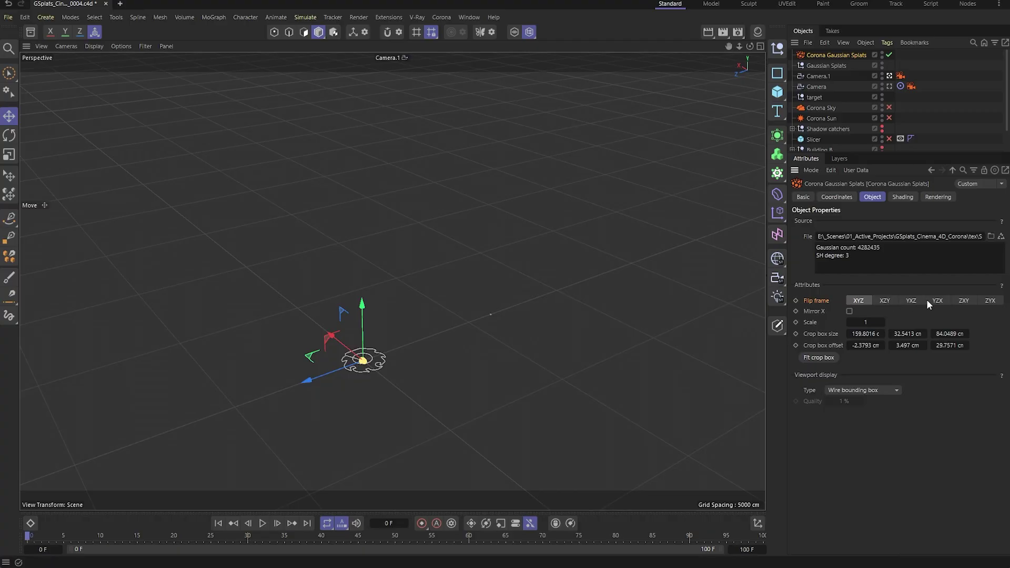
Step: Nest the Corona Gaussian Splats object under the Gaussian Splats null and set its flip frame to ZYX
{"action": "left_click", "coordinate": [853, 196]}
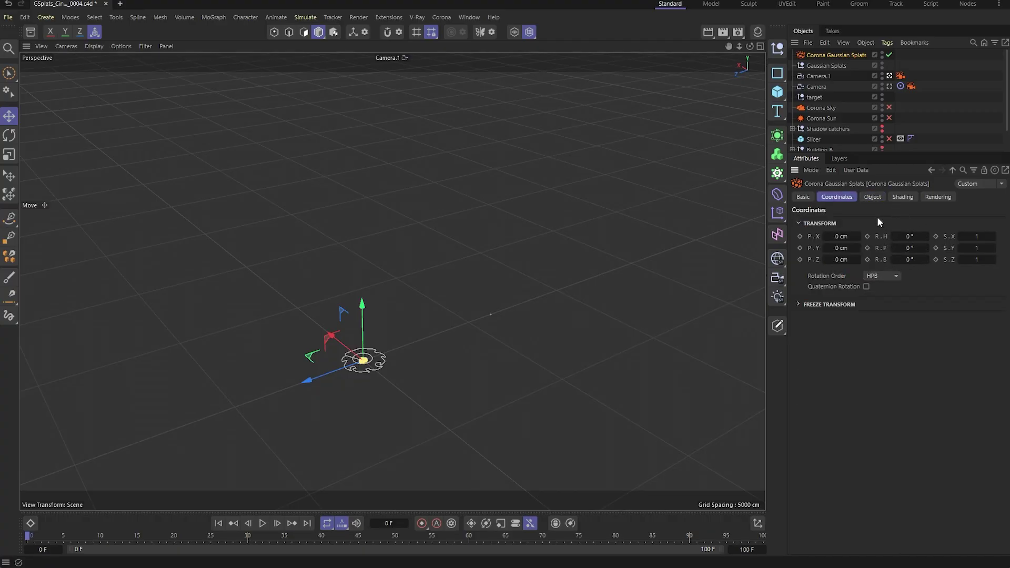
{"action": "left_click", "coordinate": [873, 196]}
{"action": "left_click_drag", "start_coordinate": [826, 55], "coordinate": [822, 63]}
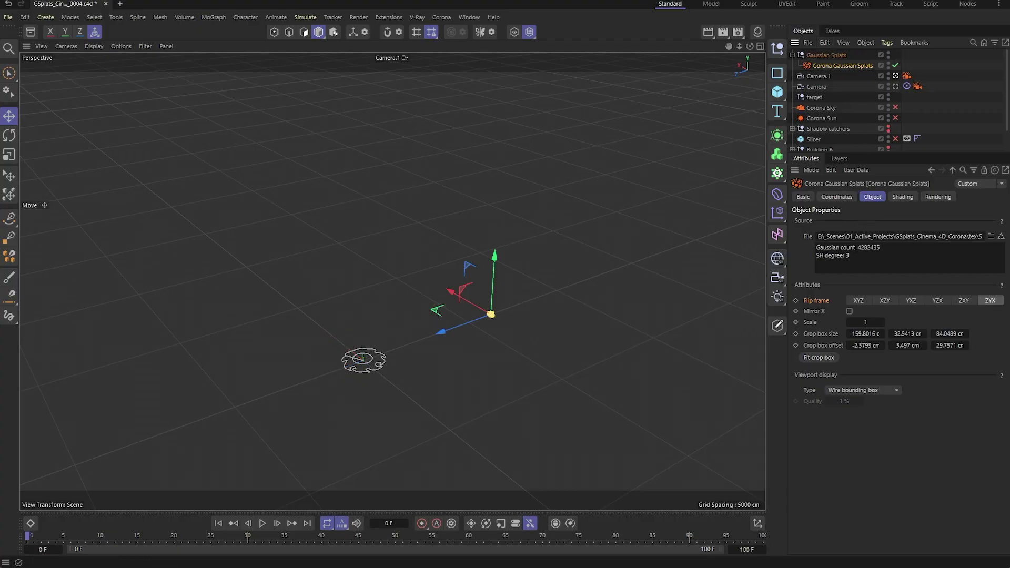
Step: Set the splats' scale to 2000 and their viewport display to Point cloud at 50% quality
{"action": "left_click", "coordinate": [865, 322]}
{"action": "type", "text": "2000"}
{"action": "left_click", "coordinate": [814, 389]}
{"action": "left_click", "coordinate": [863, 390]}
{"action": "left_click", "coordinate": [868, 425]}
{"action": "left_click", "coordinate": [852, 402]}
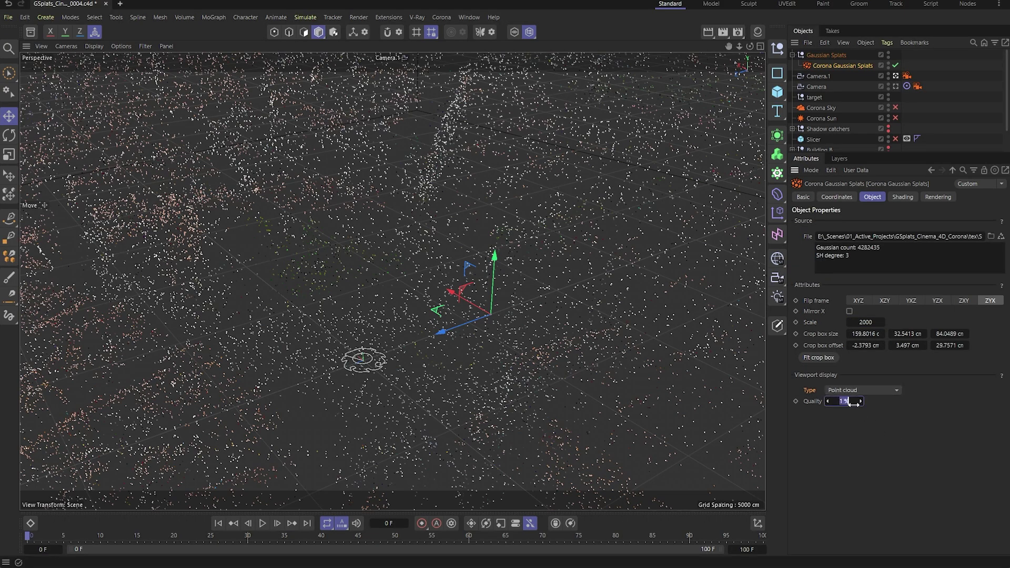
{"action": "type", "text": "50"}
{"action": "key", "text": "Return"}
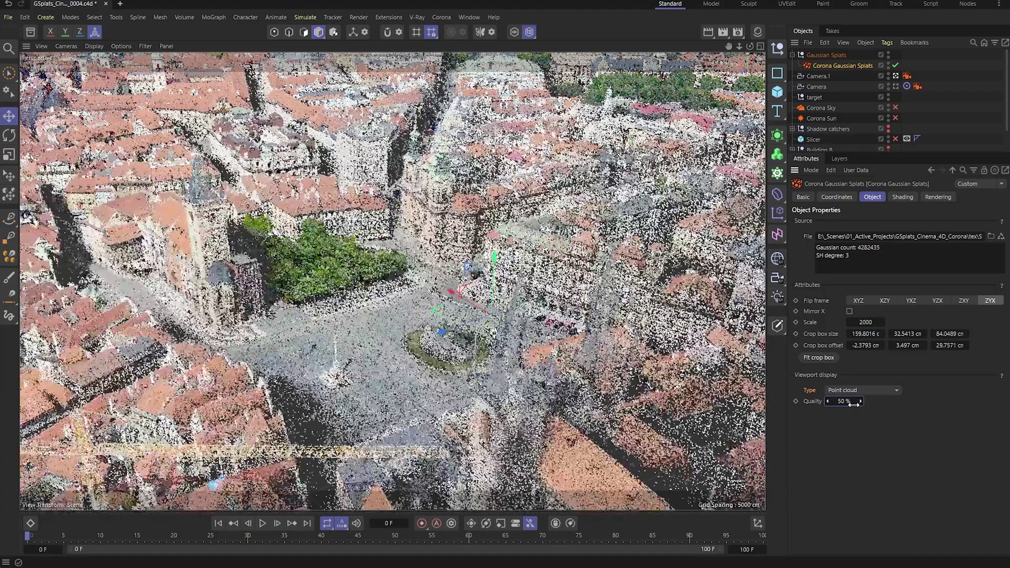
Step: Start Corona interactive rendering and disable and remove the ACES OT operator from the tone mapping
{"action": "left_click", "coordinate": [441, 17]}
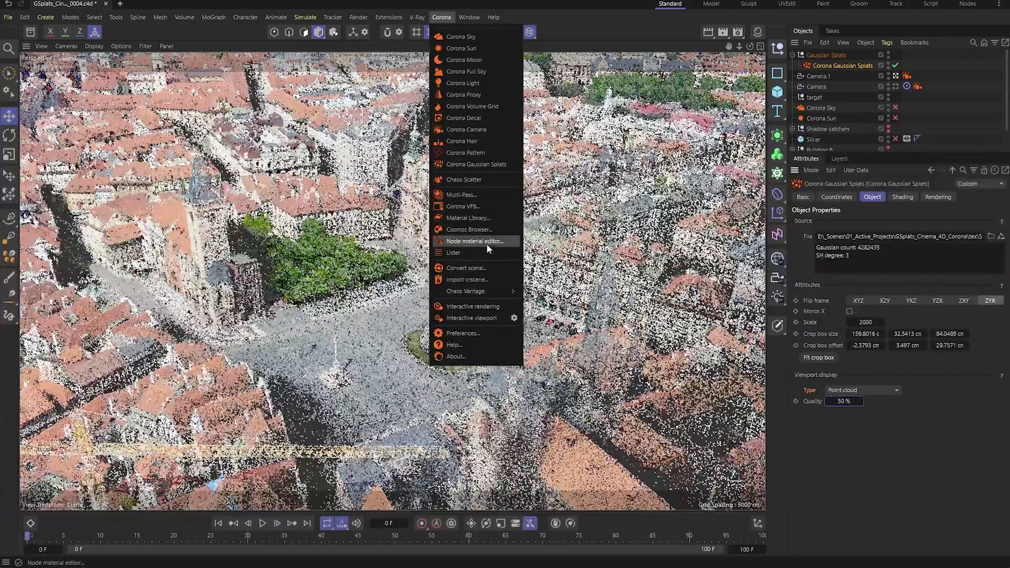
{"action": "left_click", "coordinate": [473, 306]}
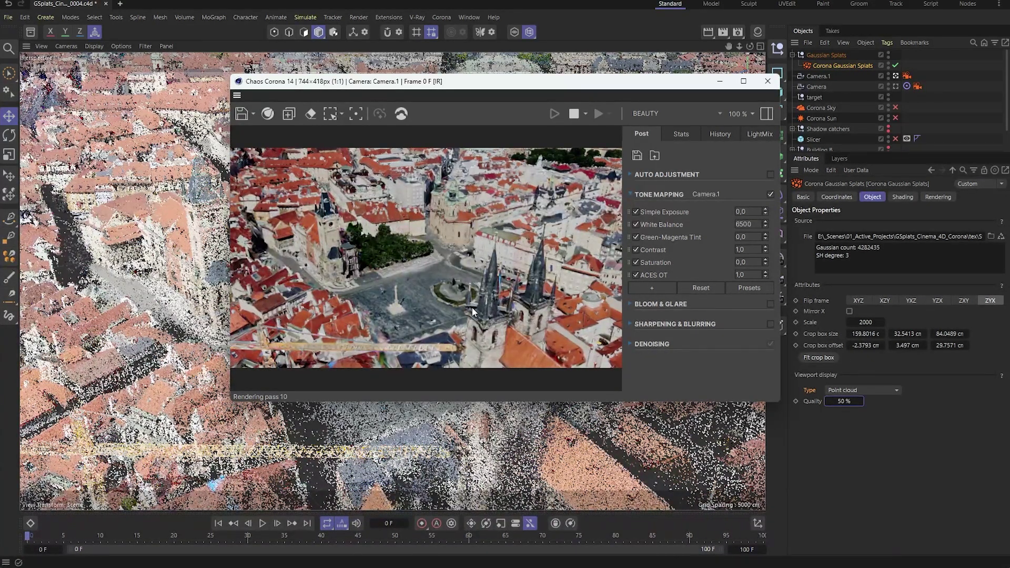
{"action": "left_click", "coordinate": [636, 275]}
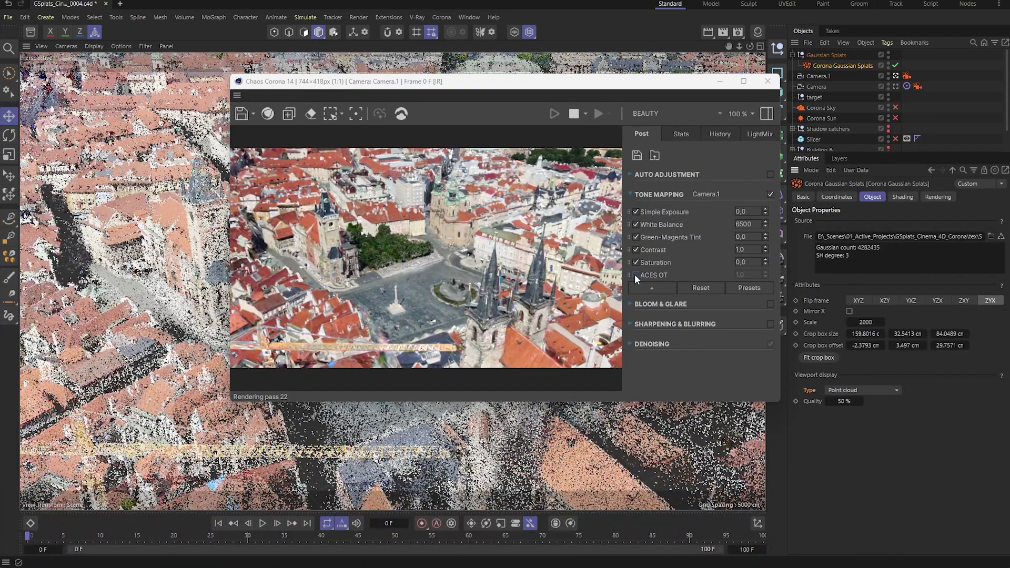
{"action": "right_click", "coordinate": [652, 272]}
{"action": "left_click", "coordinate": [672, 280]}
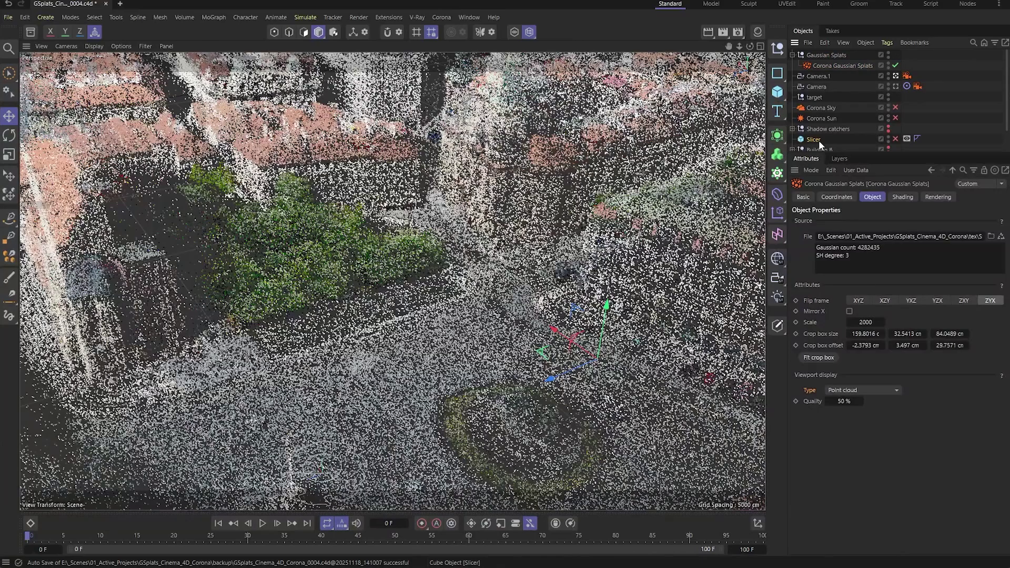
Step: Move the Slicer cube above the Gaussian Splats null, enable it, and create a Corona slicer material
{"action": "left_click_drag", "start_coordinate": [819, 140], "coordinate": [842, 55]}
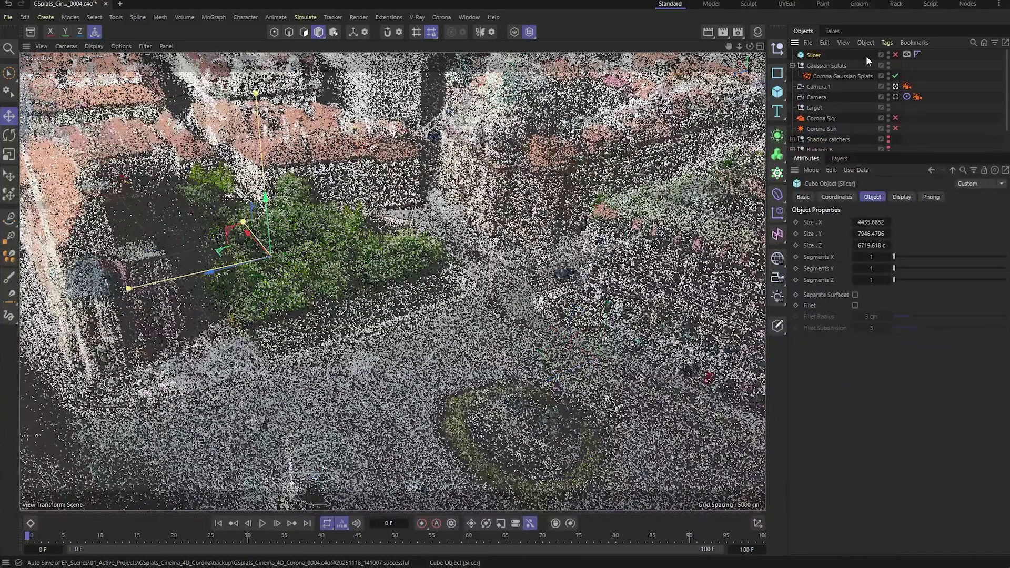
{"action": "left_click", "coordinate": [758, 32]}
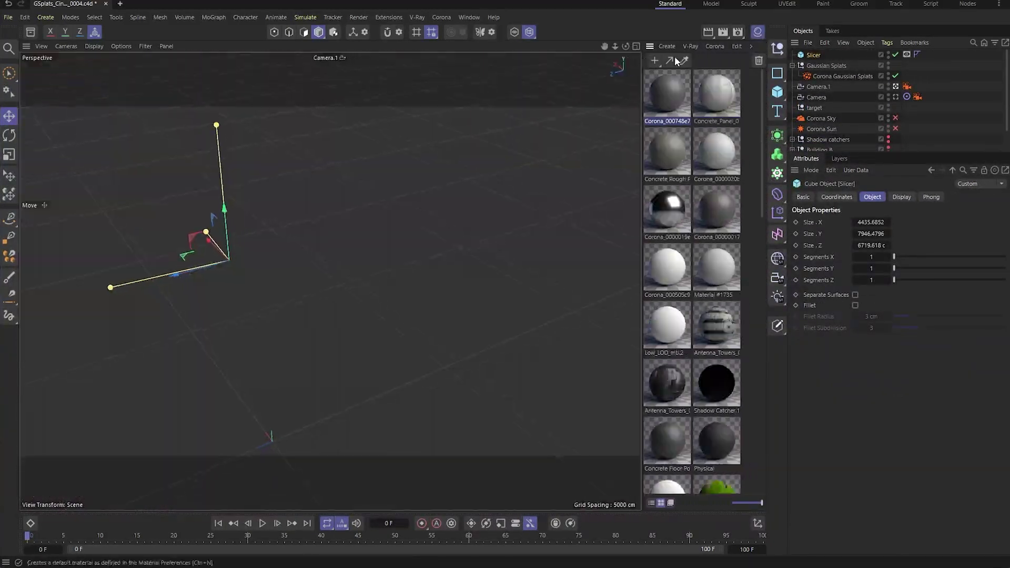
{"action": "left_click", "coordinate": [715, 46]}
{"action": "left_click", "coordinate": [733, 197]}
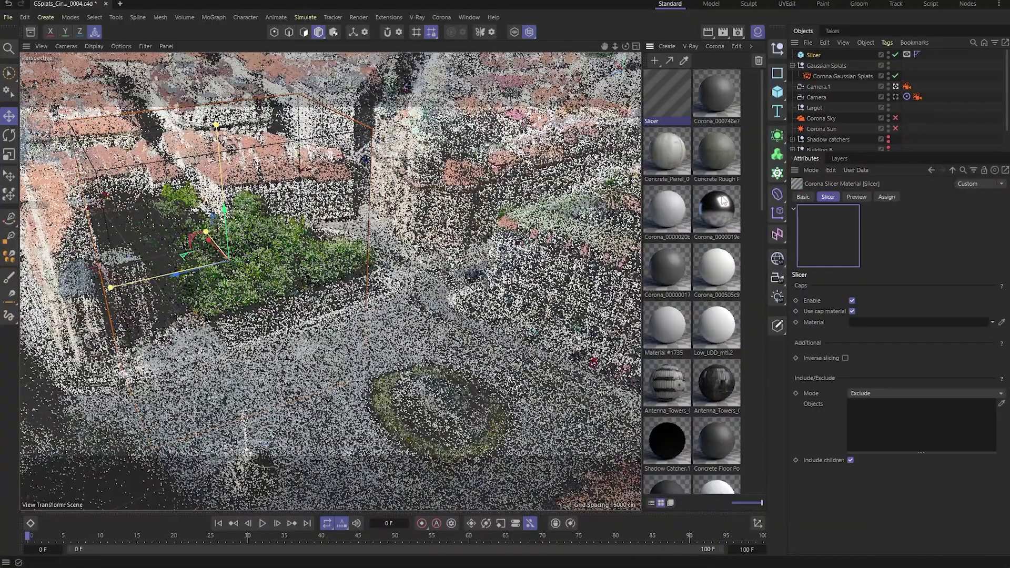
Step: Set the slicer material's mode to Include and add Corona Gaussian Splats to its object list
{"action": "double_click", "coordinate": [675, 97]}
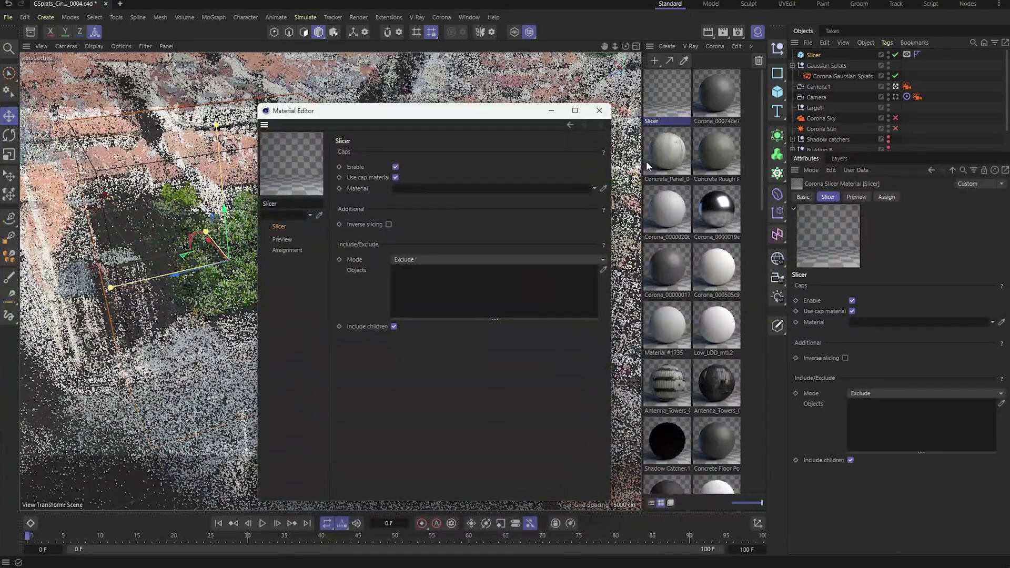
{"action": "left_click", "coordinate": [399, 260]}
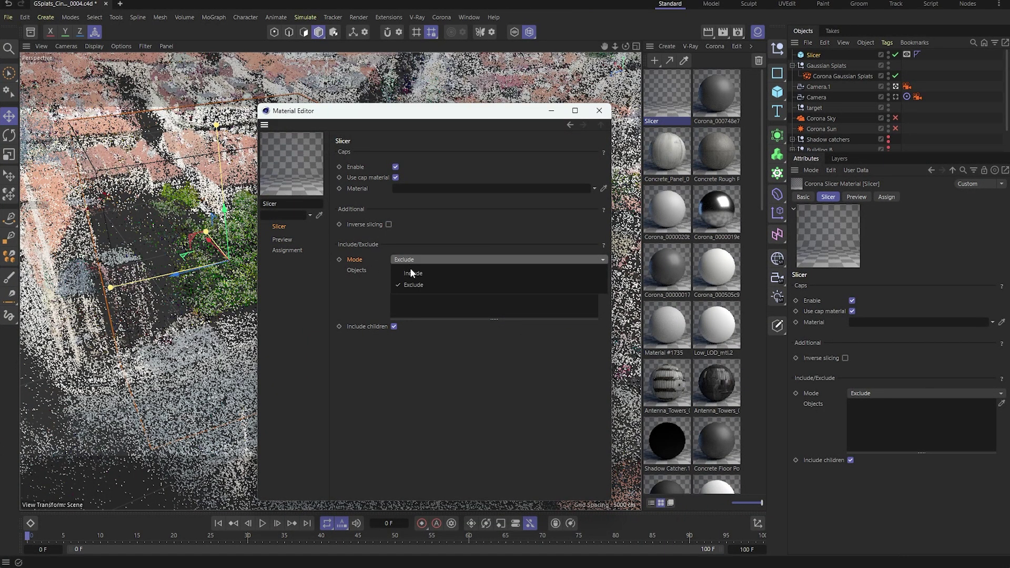
{"action": "left_click", "coordinate": [412, 272]}
{"action": "left_click_drag", "start_coordinate": [842, 76], "coordinate": [458, 303]}
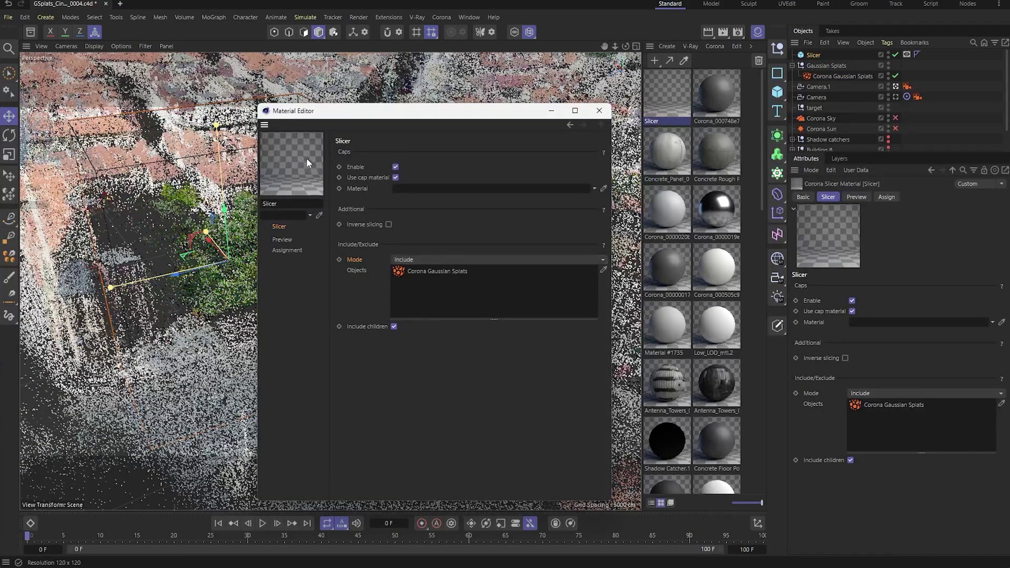
Step: Assign the slicer material to the Slicer cube and close the material editor and material manager
{"action": "left_click_drag", "start_coordinate": [310, 164], "coordinate": [815, 59]}
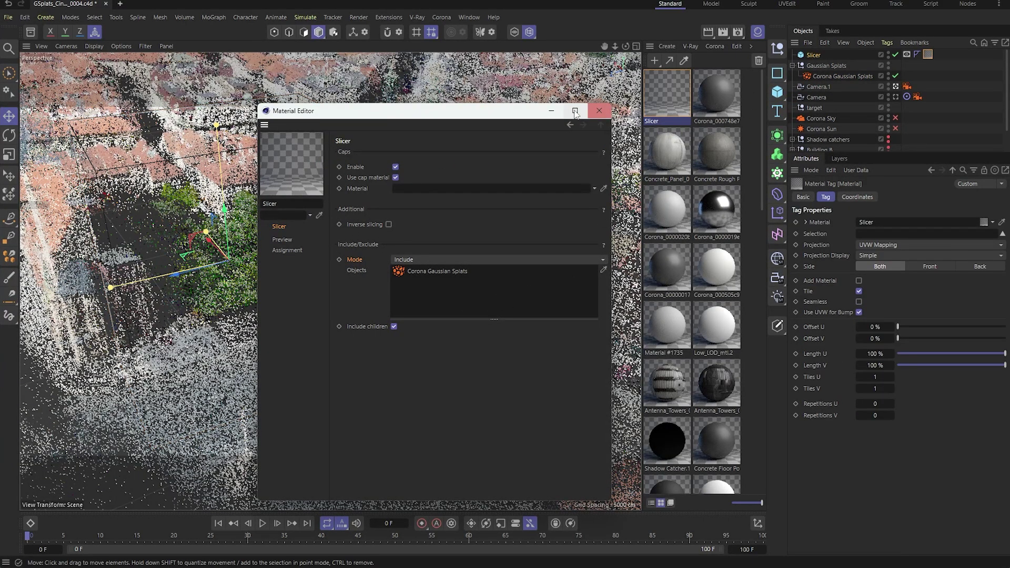
{"action": "left_click", "coordinate": [599, 111]}
{"action": "left_click", "coordinate": [758, 33]}
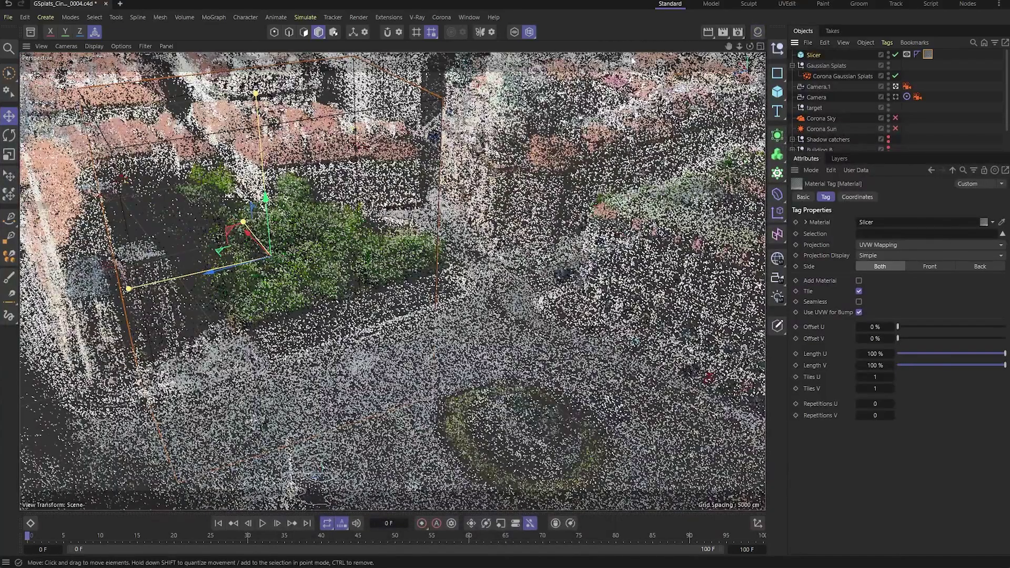
Step: Run Corona interactive rendering and check the area cut out by the slicer from a wider view
{"action": "left_click", "coordinate": [445, 17]}
{"action": "left_click", "coordinate": [471, 306]}
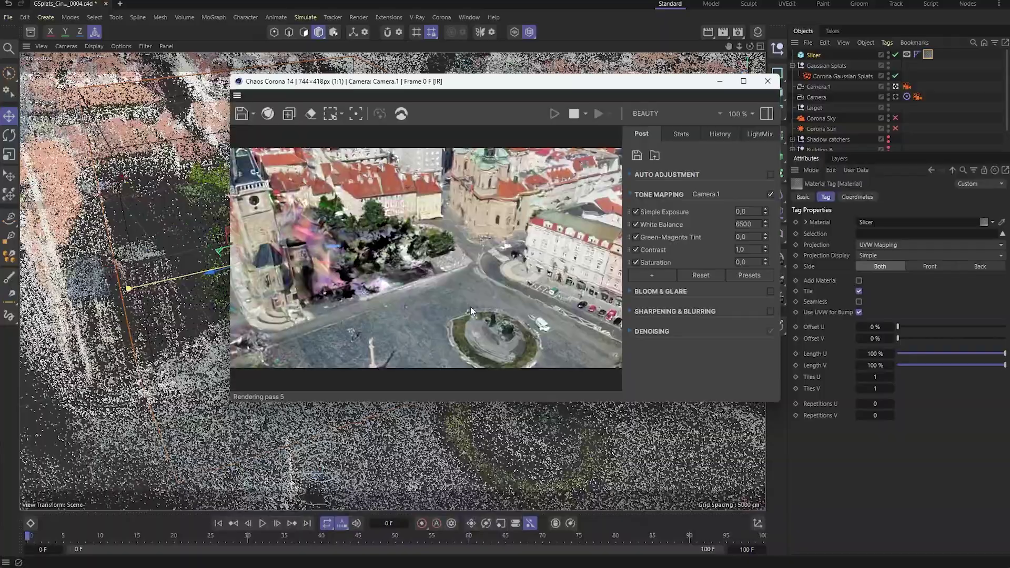
{"action": "scroll", "coordinate": [742, 59], "scroll_direction": "up", "scroll_amount": 10}
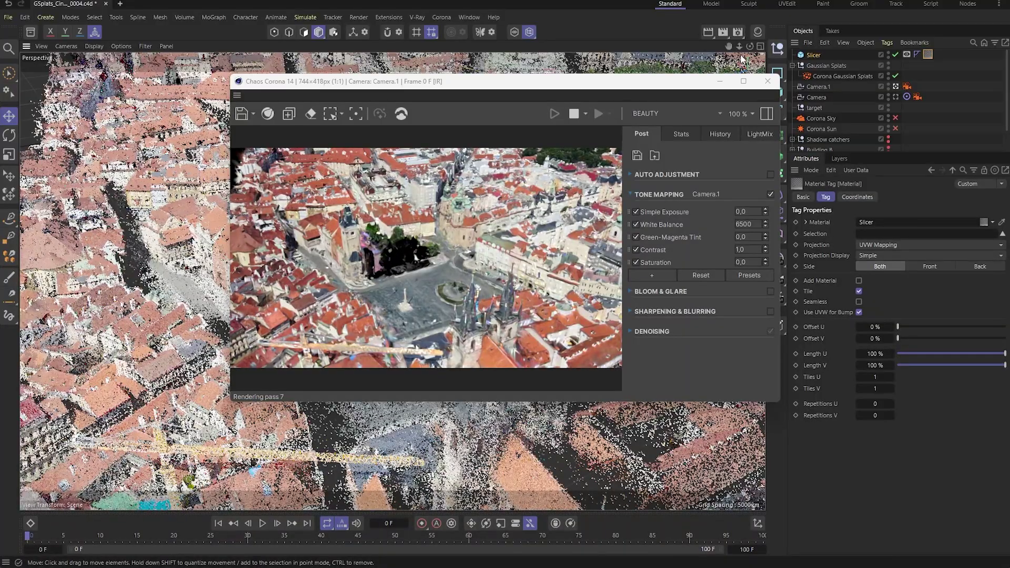
{"action": "scroll", "coordinate": [908, 124], "scroll_direction": "down", "scroll_amount": 2}
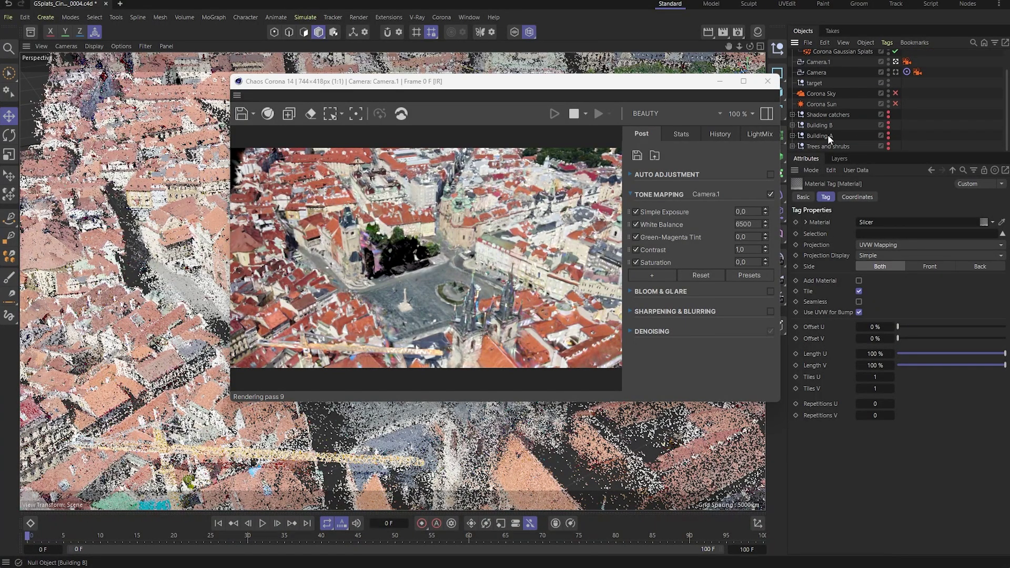
Step: Make the Building A and Building B nulls visible and enable the Corona Sun and Corona Sky
{"action": "left_click", "coordinate": [819, 125]}
{"action": "left_click", "coordinate": [814, 135], "text": "shift"}
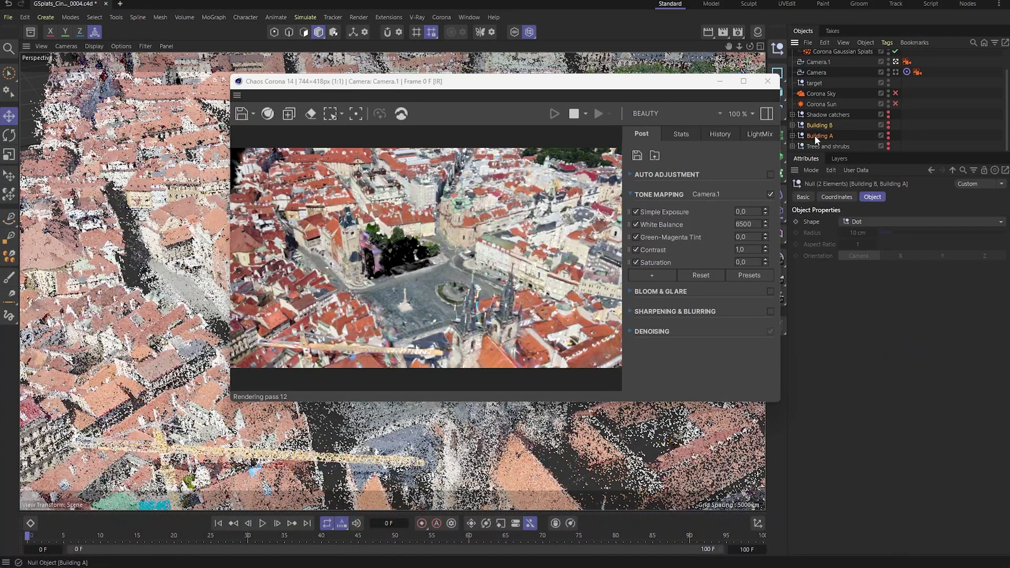
{"action": "left_click", "coordinate": [888, 126]}
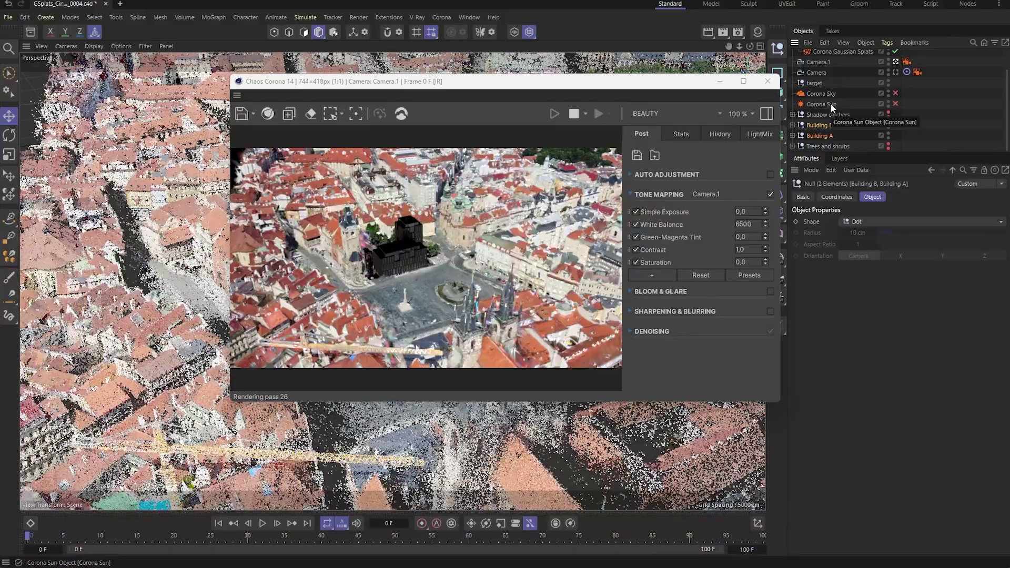
{"action": "left_click", "coordinate": [896, 104]}
{"action": "left_click", "coordinate": [896, 94]}
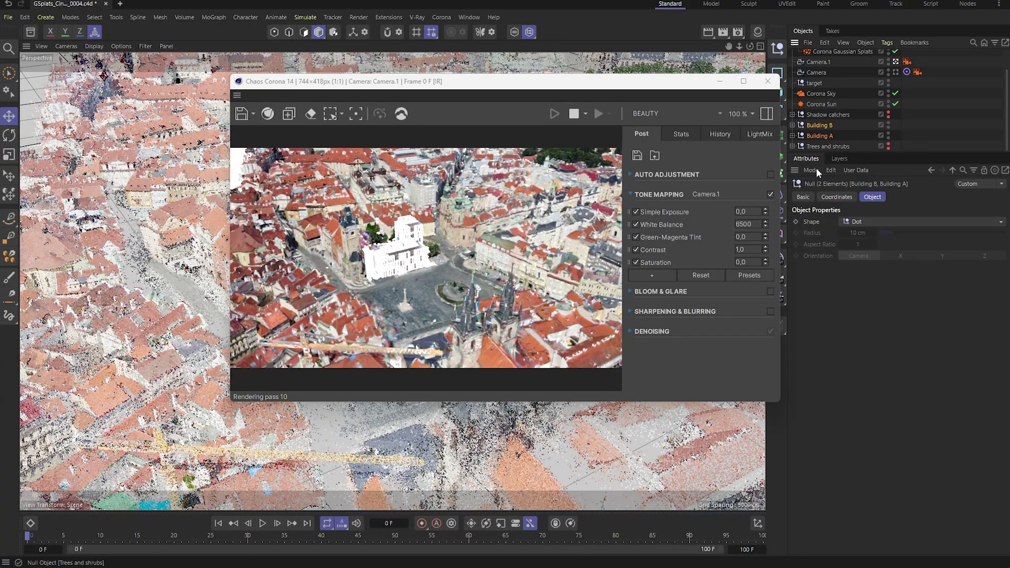
Step: Set the camera's Simple Exposure to -4 in the frame buffer's tone mapping
{"action": "left_click", "coordinate": [748, 211]}
{"action": "type", "text": "-4"}
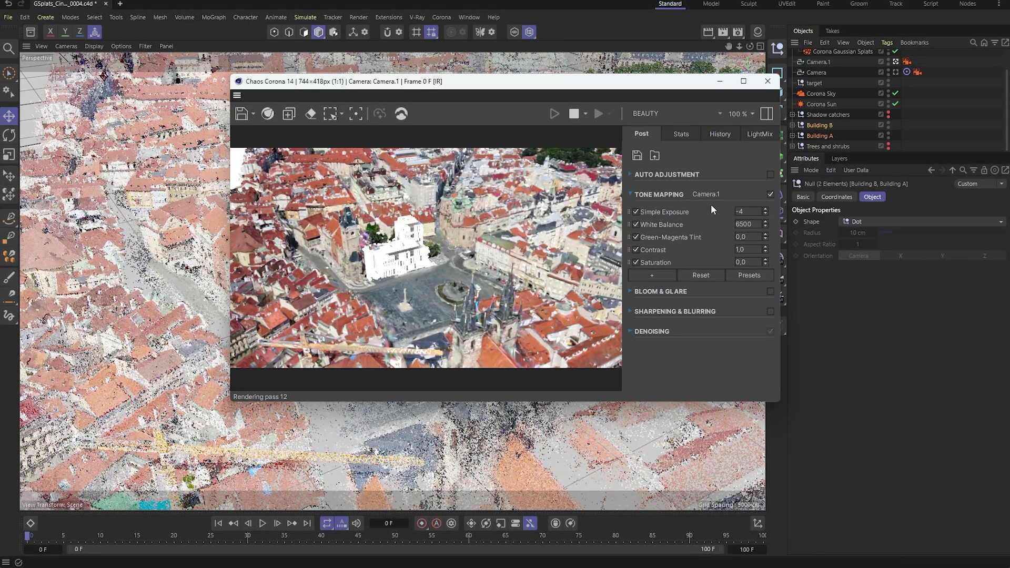
{"action": "key", "text": "Return"}
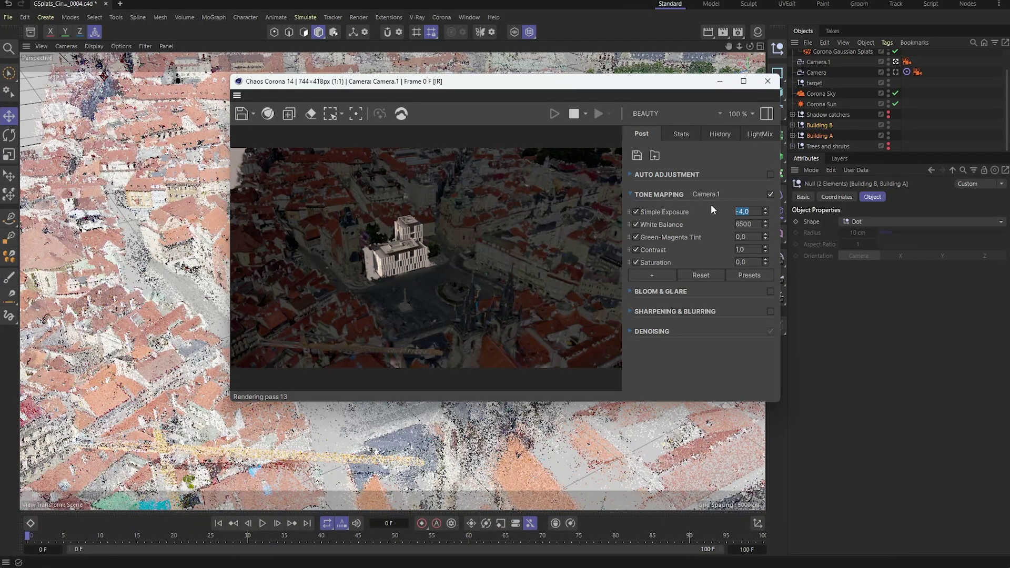
Step: Turn off Exposure, Tone mapping and LUT under the Corona Gaussian Splats' postprocessing influence
{"action": "scroll", "coordinate": [857, 89], "scroll_direction": "up", "scroll_amount": 2}
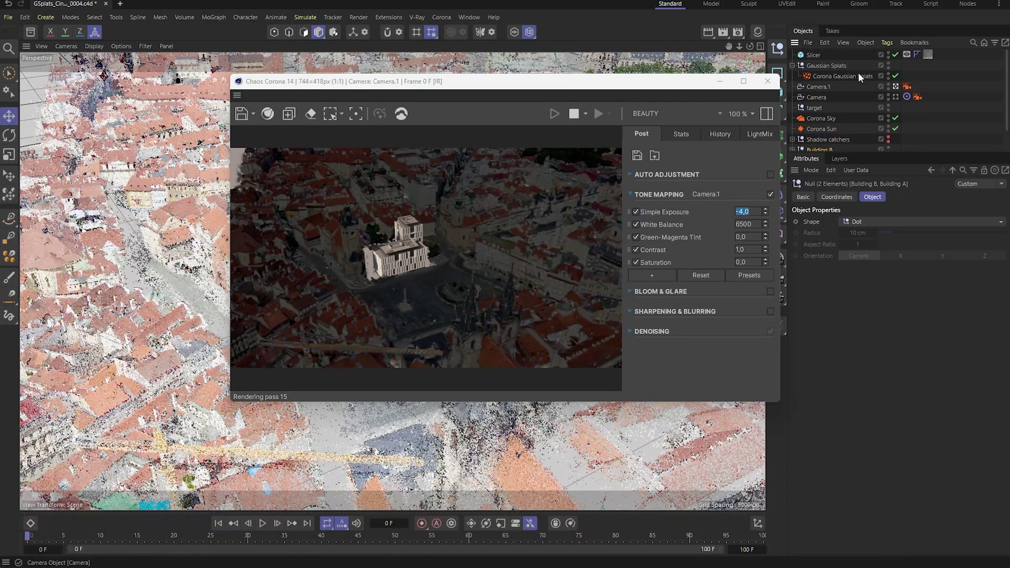
{"action": "left_click", "coordinate": [858, 74]}
{"action": "left_click", "coordinate": [902, 197]}
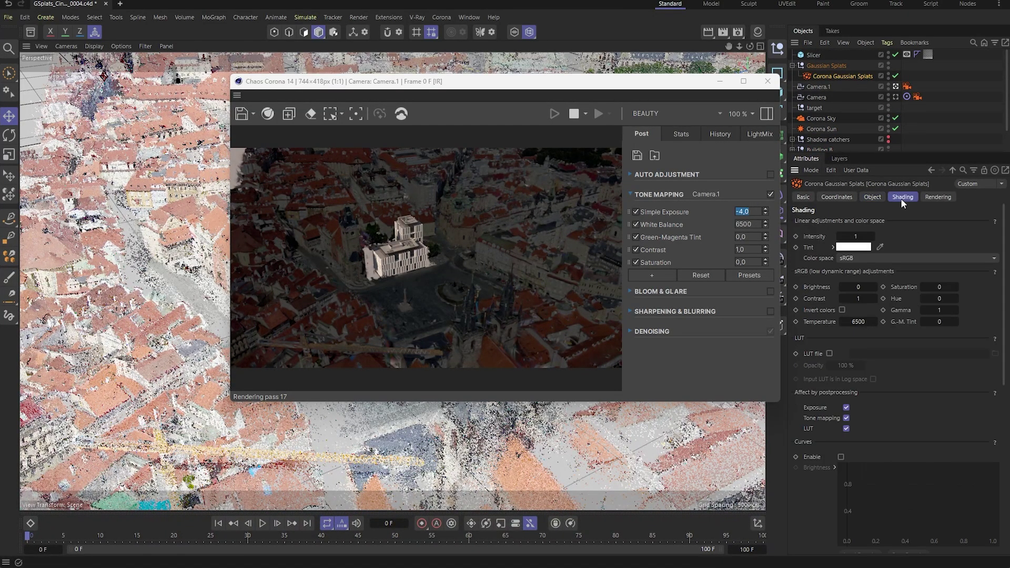
{"action": "left_click", "coordinate": [847, 418]}
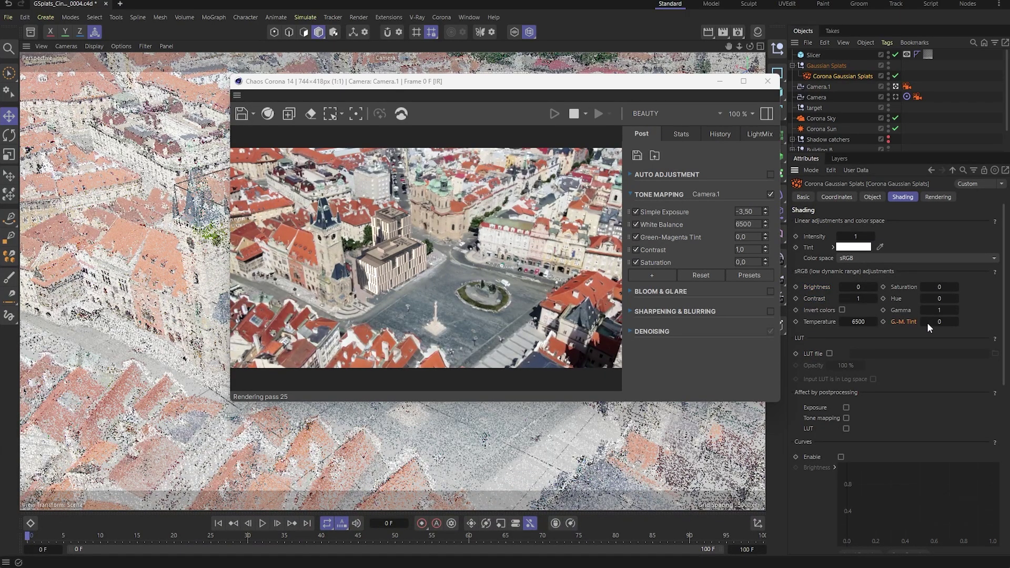
Step: Try shifting the splats' green-magenta tint towards green and towards magenta
{"action": "left_click_drag", "start_coordinate": [928, 323], "coordinate": [934, 322]}
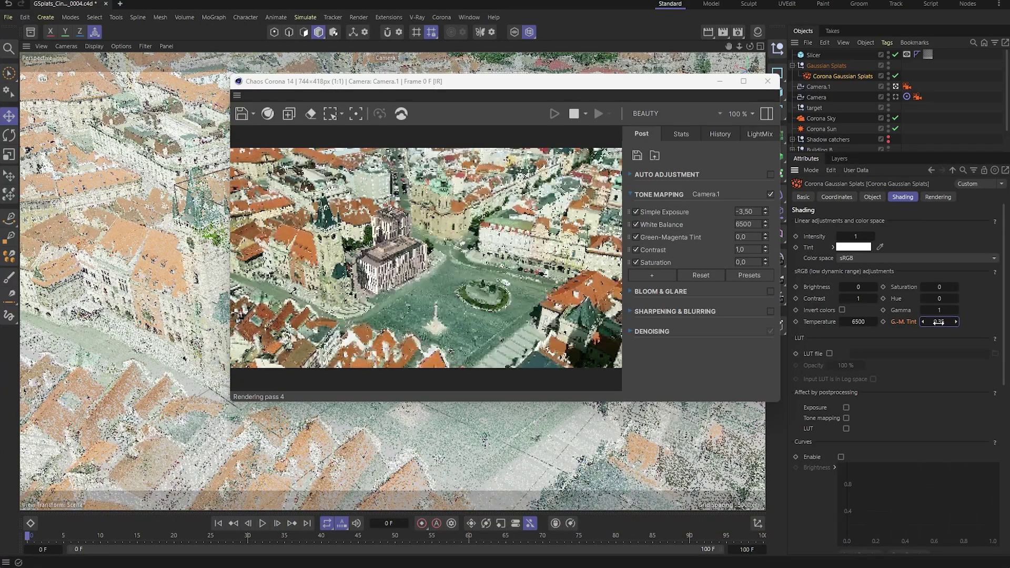
{"action": "left_click_drag", "start_coordinate": [936, 323], "coordinate": [929, 322]}
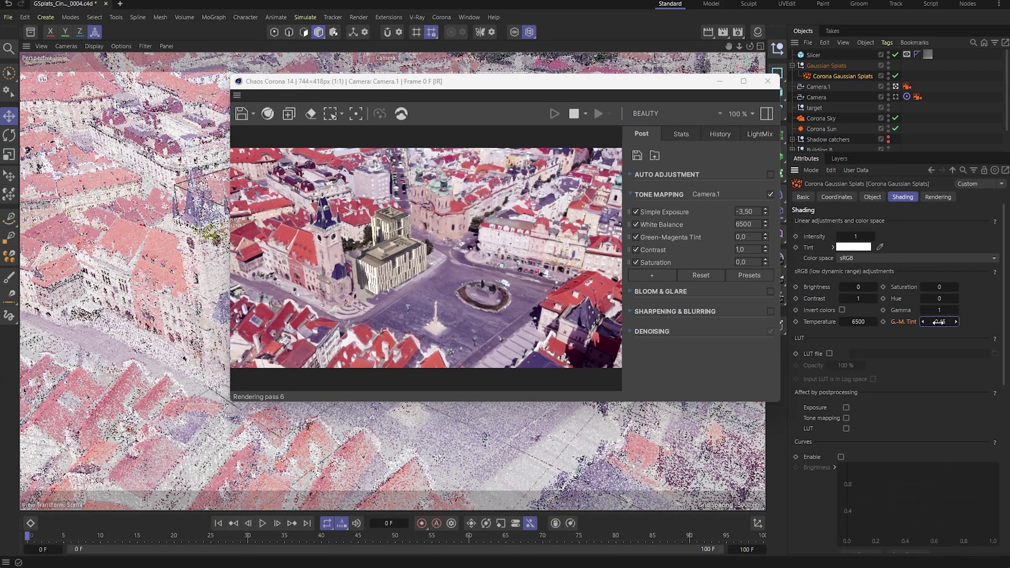
{"action": "left_click", "coordinate": [957, 322]}
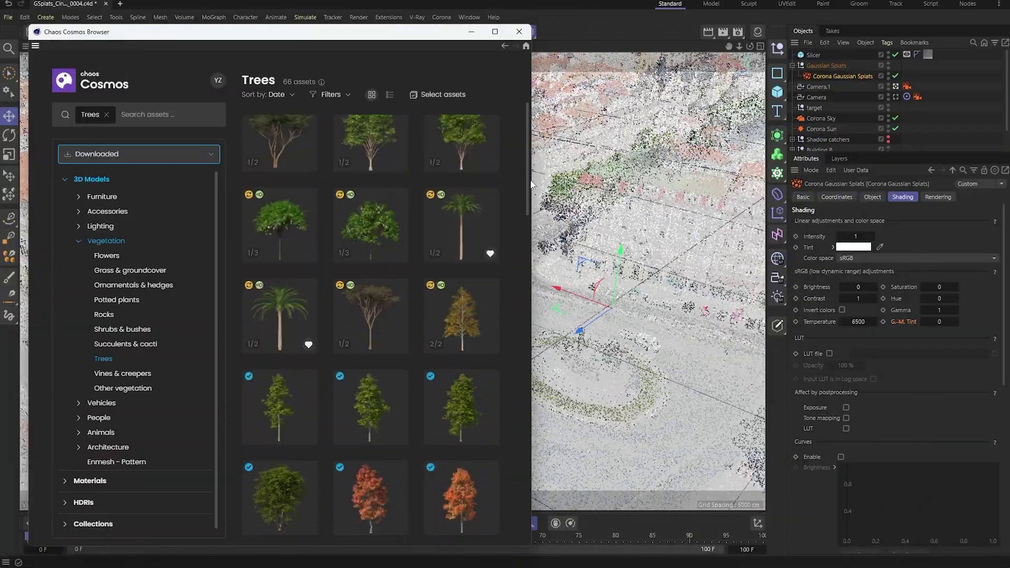
Step: Import the Field Elm 002 tree from the Chaos Cosmos tree library and close the browser
{"action": "left_click_drag", "start_coordinate": [528, 184], "coordinate": [539, 468]}
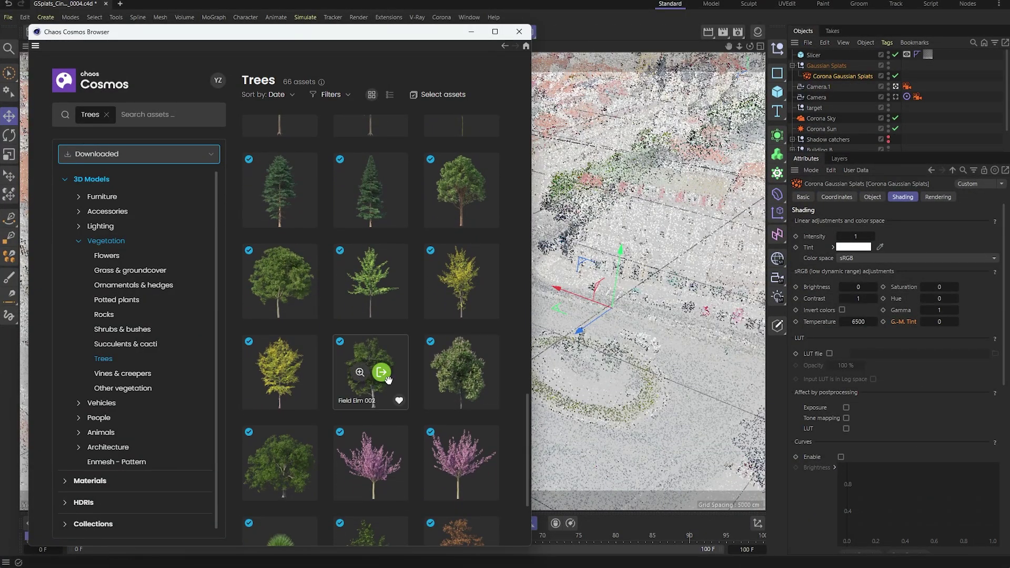
{"action": "left_click", "coordinate": [382, 373]}
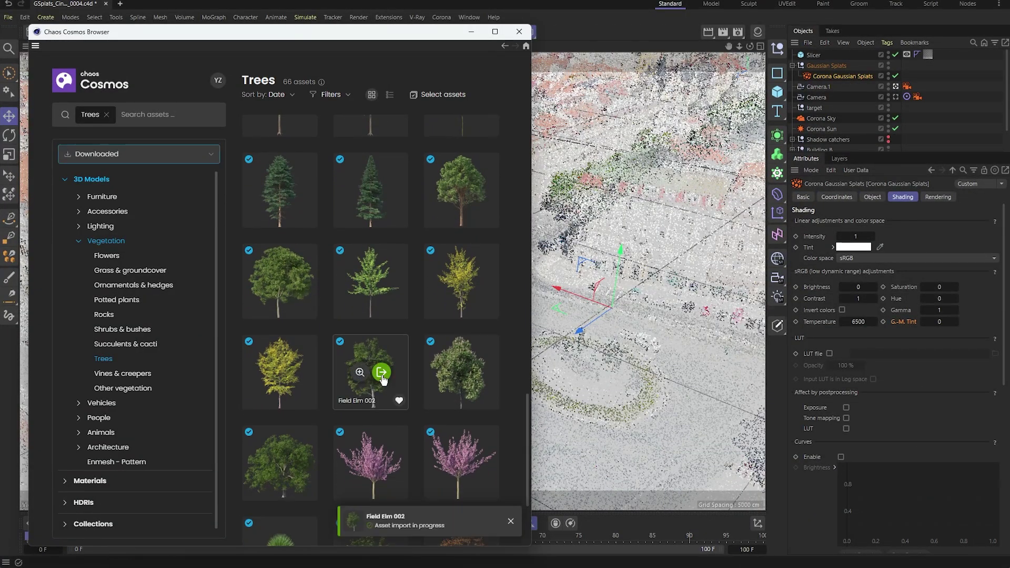
{"action": "left_click", "coordinate": [519, 31]}
Step: Move the imported elm next to the near corner of the new building and rotate it
{"action": "left_click_drag", "start_coordinate": [371, 439], "coordinate": [169, 397]}
{"action": "key", "text": "r"}
{"action": "left_click_drag", "start_coordinate": [250, 391], "coordinate": [228, 405]}
Step: Start Corona interactive rendering and make the Trees and shrubs null visible
{"action": "left_click", "coordinate": [442, 17]}
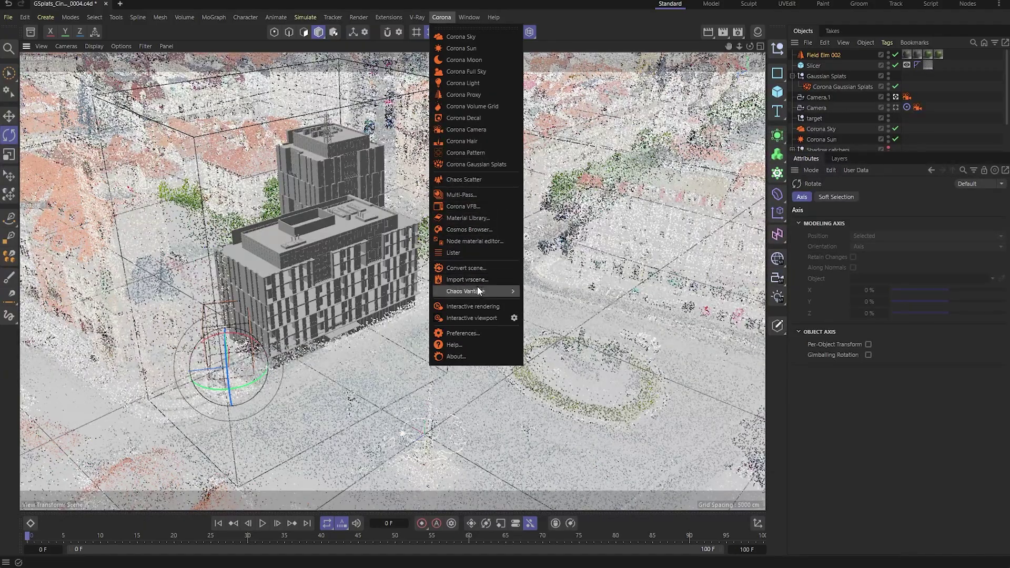
{"action": "left_click", "coordinate": [473, 309]}
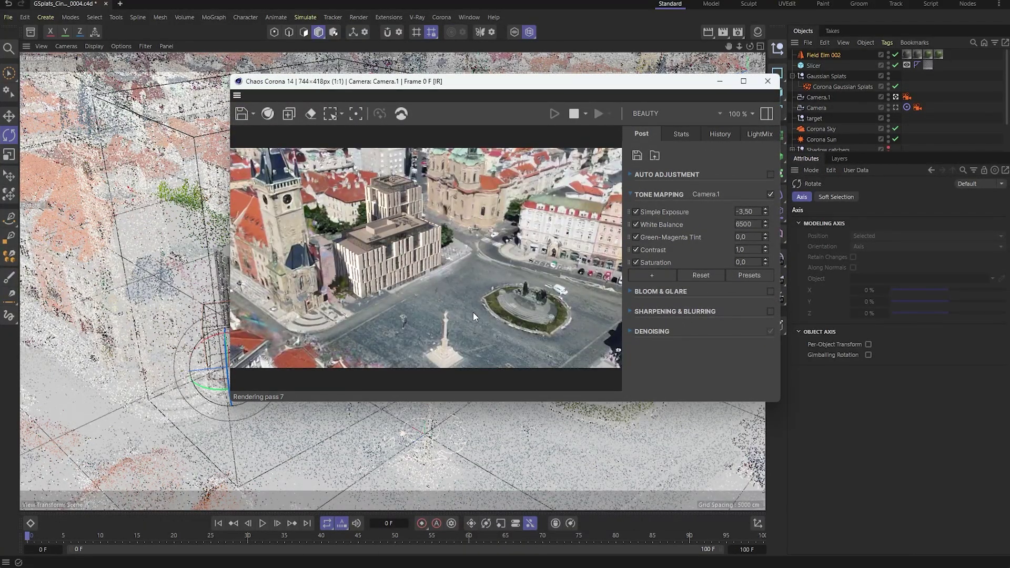
{"action": "scroll", "coordinate": [847, 136], "scroll_direction": "down", "scroll_amount": 2}
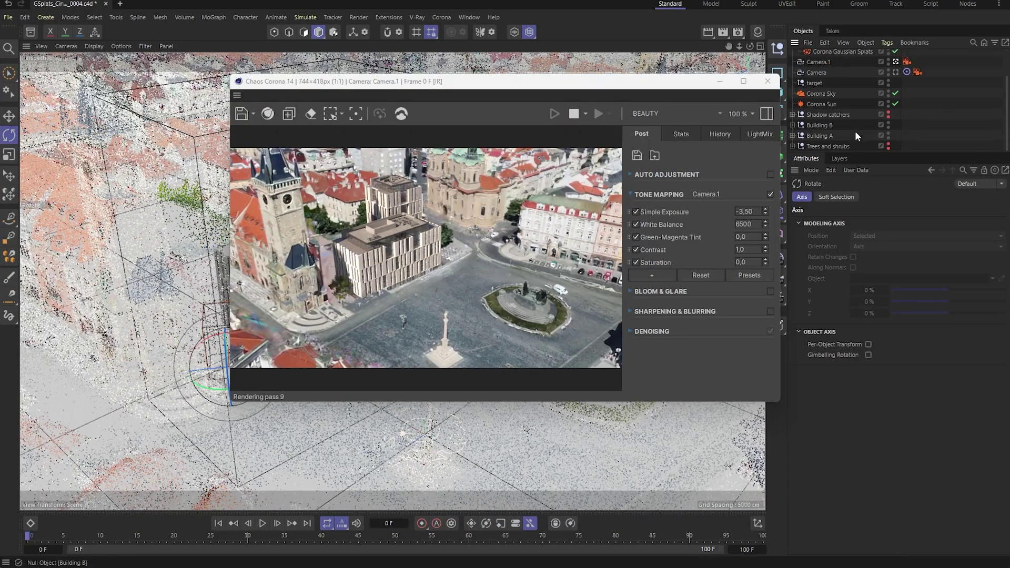
{"action": "left_click", "coordinate": [842, 145]}
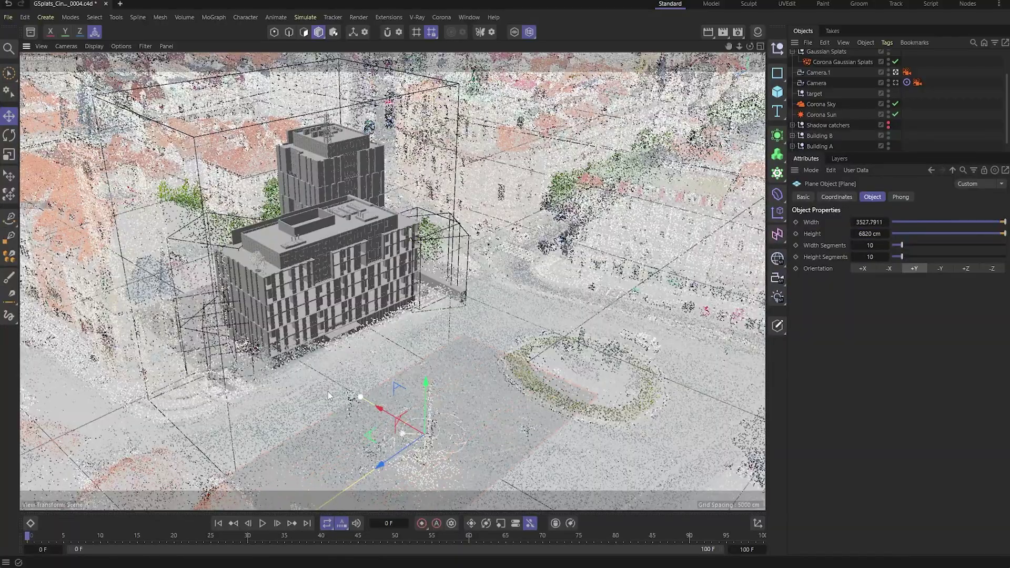
Step: Move the ground plane under the new building and enlarge it to about 5487 by 8332 cm
{"action": "left_click_drag", "start_coordinate": [368, 436], "coordinate": [243, 299]}
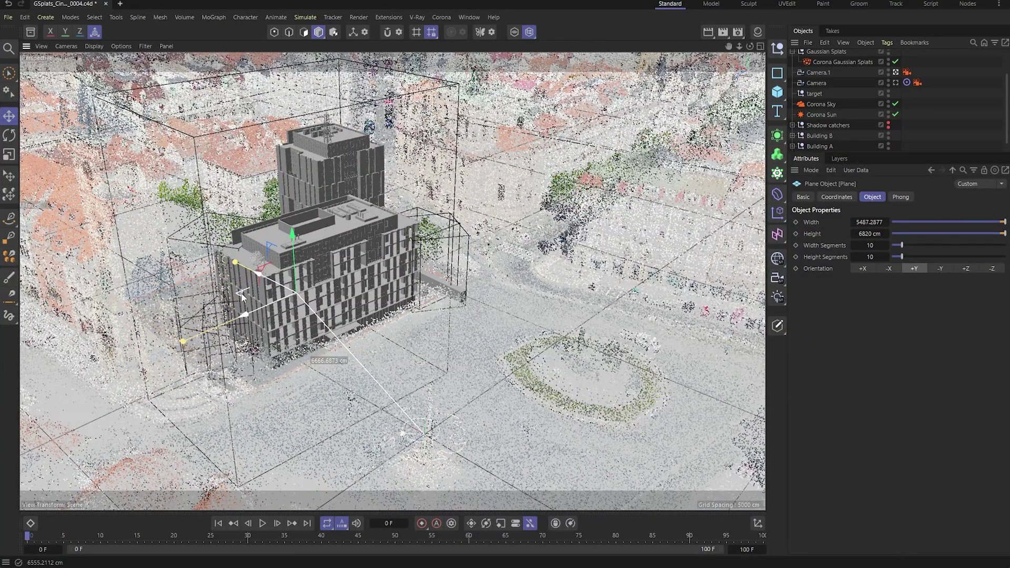
{"action": "left_click_drag", "start_coordinate": [176, 339], "coordinate": [157, 364]}
{"action": "left_click_drag", "start_coordinate": [245, 314], "coordinate": [269, 304]}
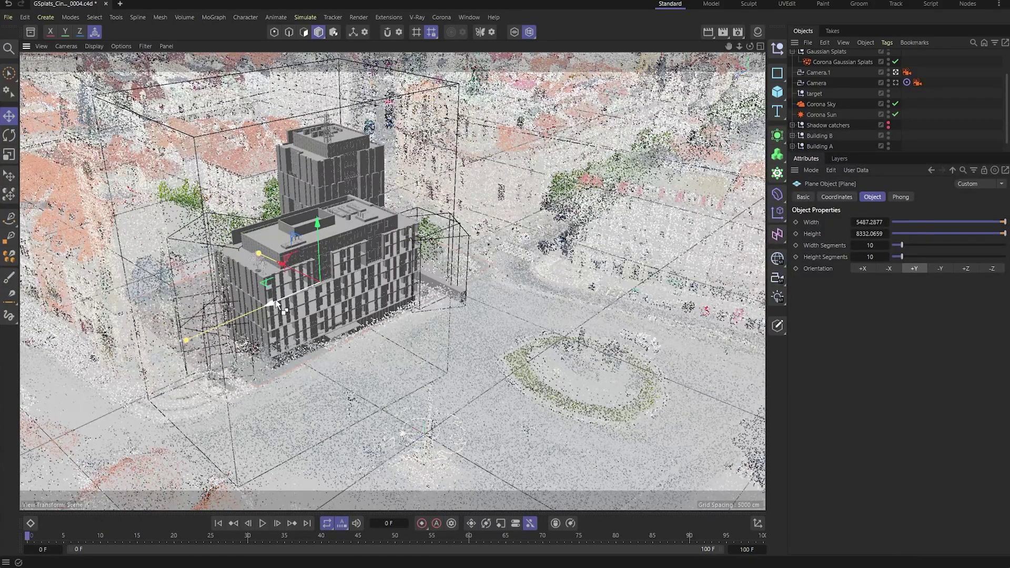
Step: Copy the plane and stand it upright behind the new building, facing -Z, at about 5487 by 6277 cm
{"action": "left_click", "coordinate": [442, 229]}
{"action": "key", "text": "r"}
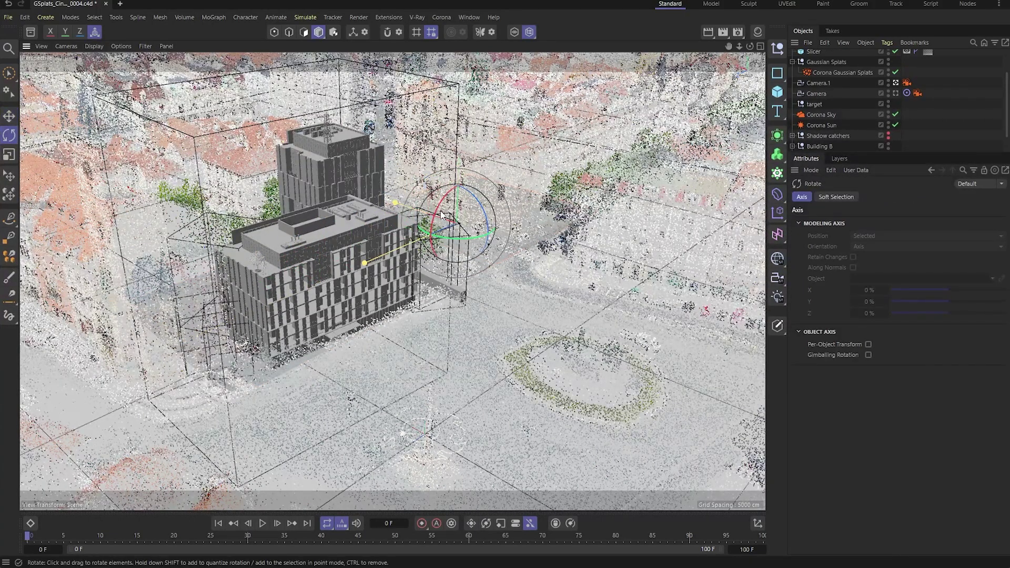
{"action": "left_click_drag", "start_coordinate": [444, 216], "coordinate": [448, 131]}
{"action": "key", "text": "e"}
Step: Create a Corona Shadow Catcher material and assign it to the upright plane
{"action": "left_click", "coordinate": [758, 32]}
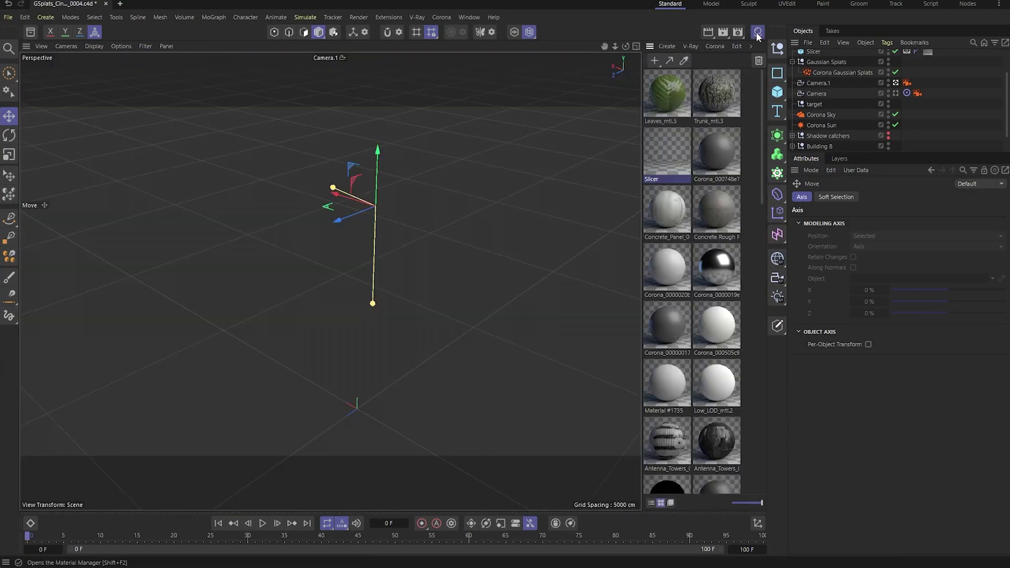
{"action": "left_click", "coordinate": [721, 46]}
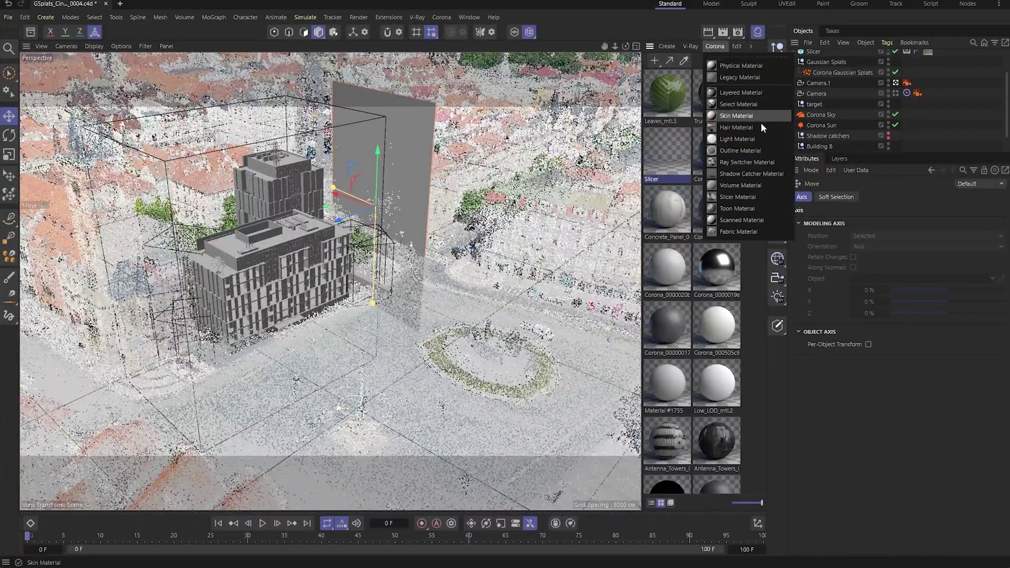
{"action": "left_click", "coordinate": [758, 174]}
{"action": "scroll", "coordinate": [828, 106], "scroll_direction": "up", "scroll_amount": 2}
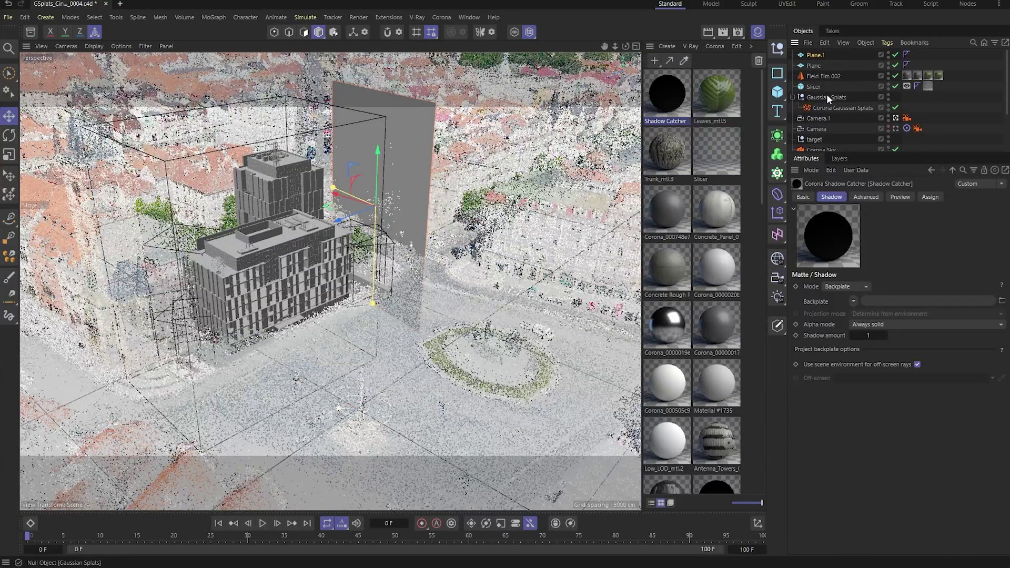
{"action": "left_click_drag", "start_coordinate": [682, 100], "coordinate": [821, 55]}
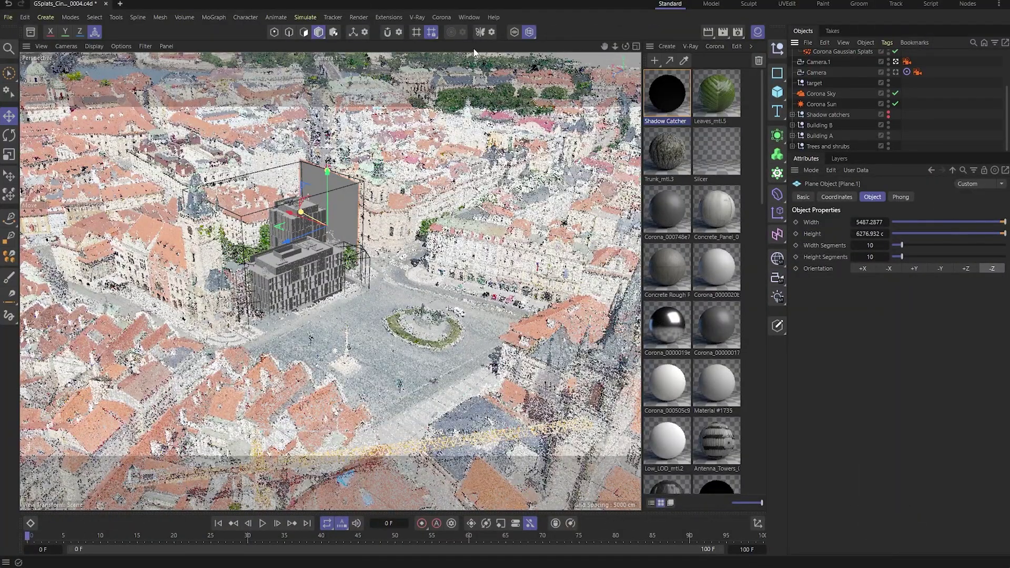
Step: Run Corona interactive rendering to check the shadows cast onto the splats
{"action": "left_click", "coordinate": [442, 17]}
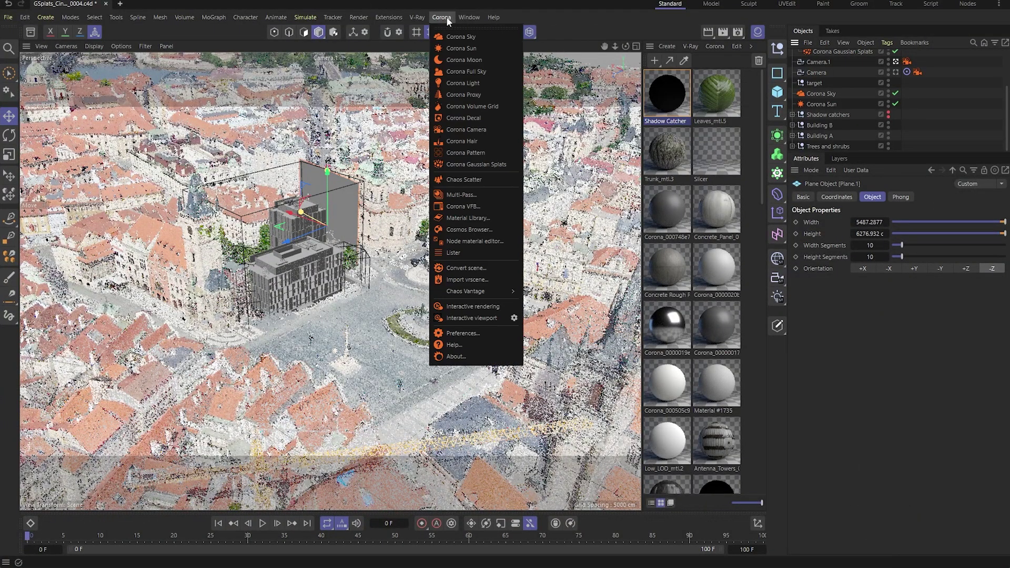
{"action": "left_click", "coordinate": [473, 306]}
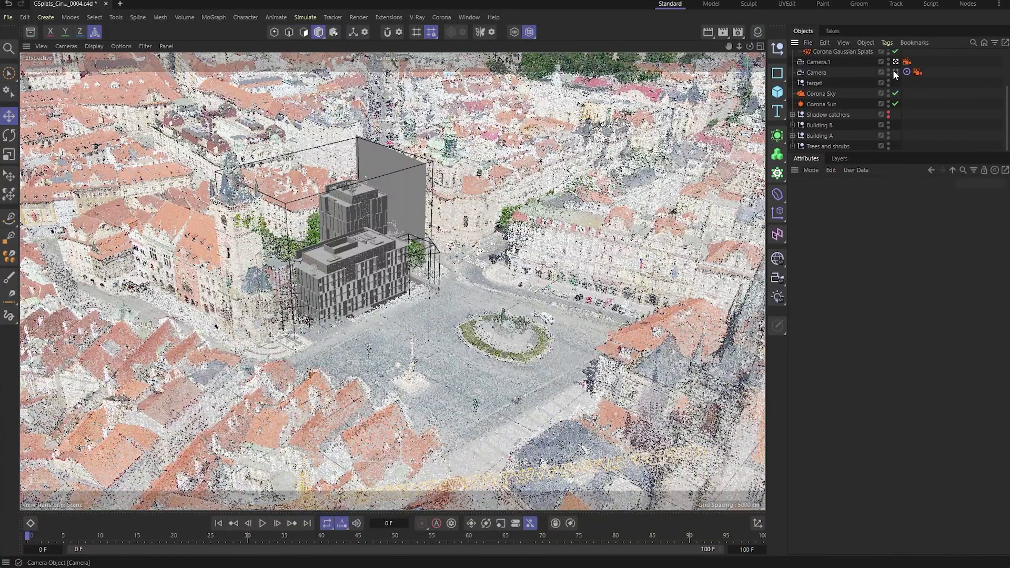
Step: Look through the target-tagged camera and keyframe its position at frame 0 and, from a shifted viewpoint, at frame 100
{"action": "left_click", "coordinate": [895, 72]}
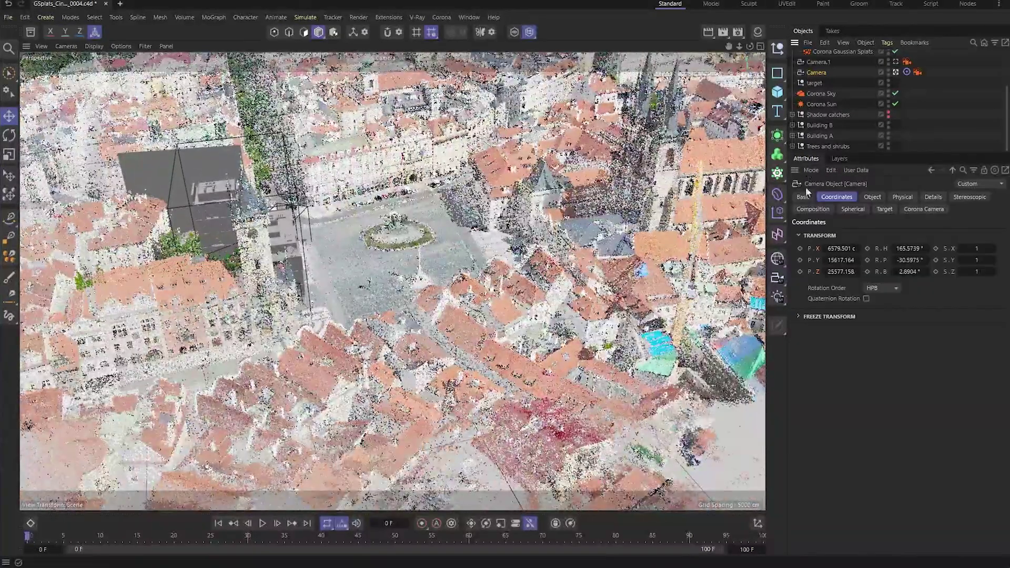
{"action": "left_click", "coordinate": [800, 249]}
{"action": "left_click_drag", "start_coordinate": [602, 538], "coordinate": [763, 537]}
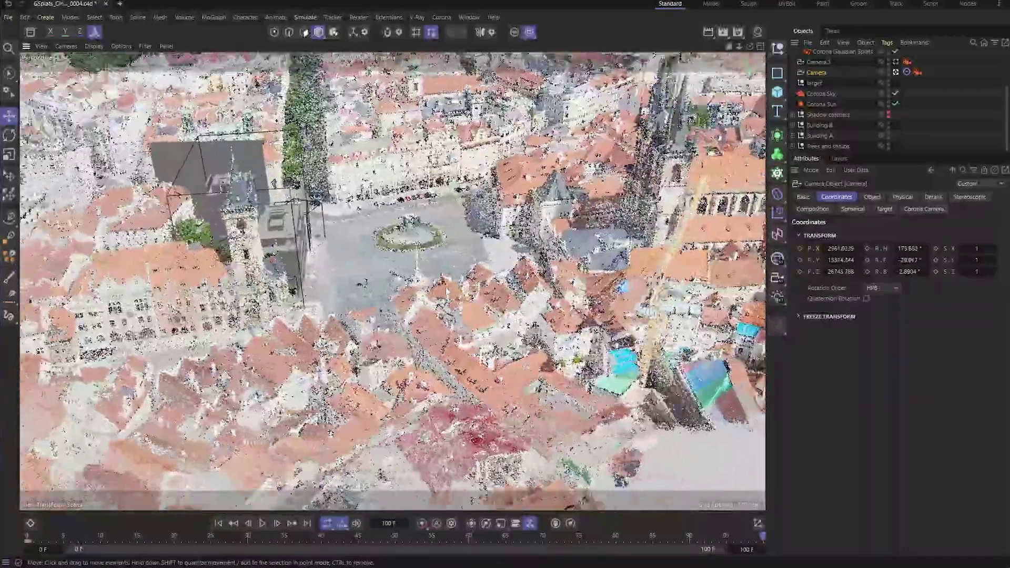
{"action": "left_click", "coordinate": [800, 248]}
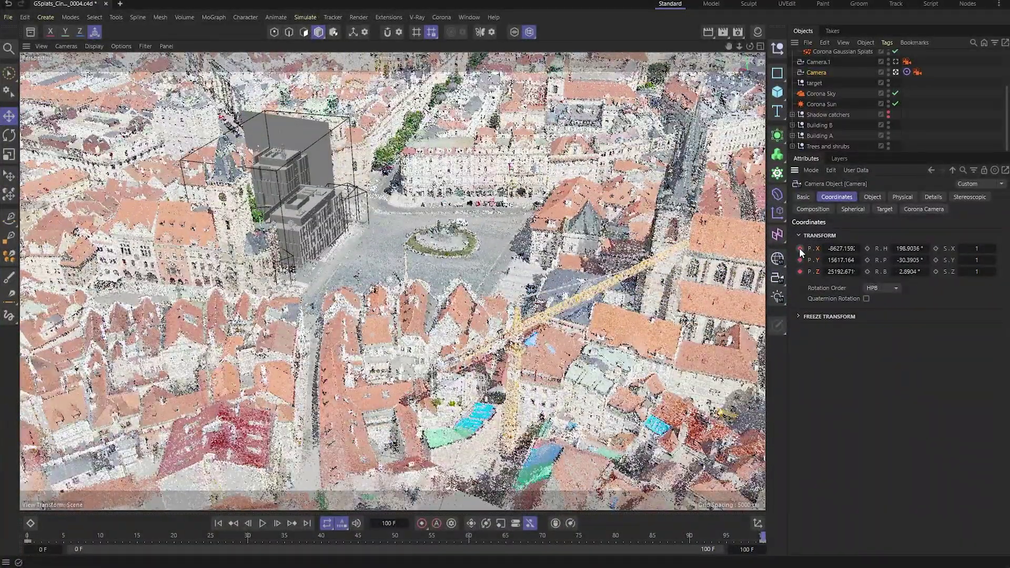